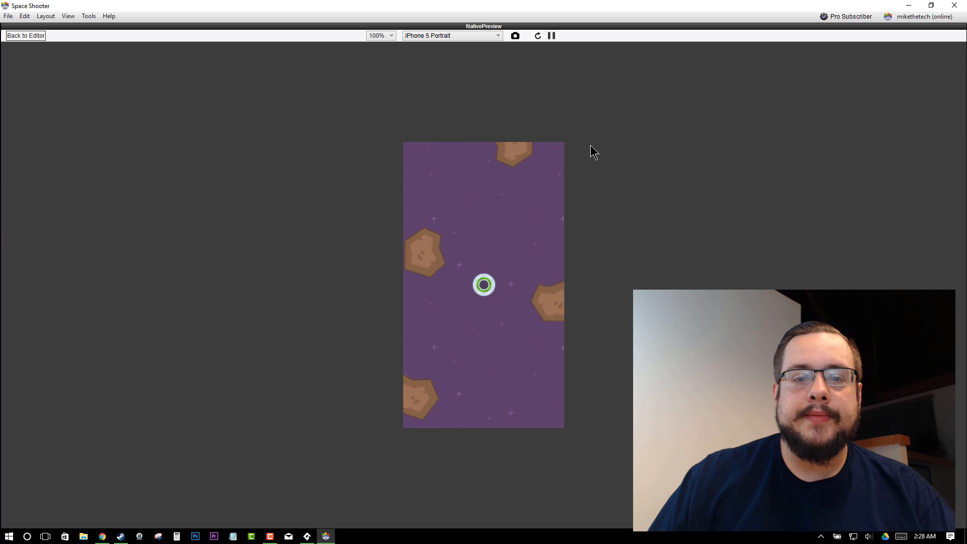
# Step: Test-fly the UFO among the meteors in the game preview and return to the editor
pyautogui.press('Left')
pyautogui.press('Right')
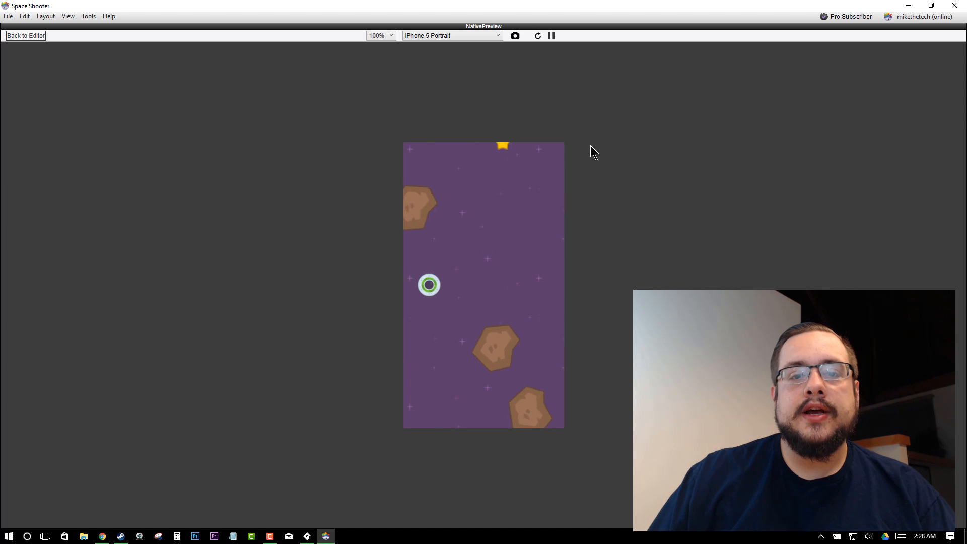
pyautogui.press('Up')
pyautogui.press('Right')
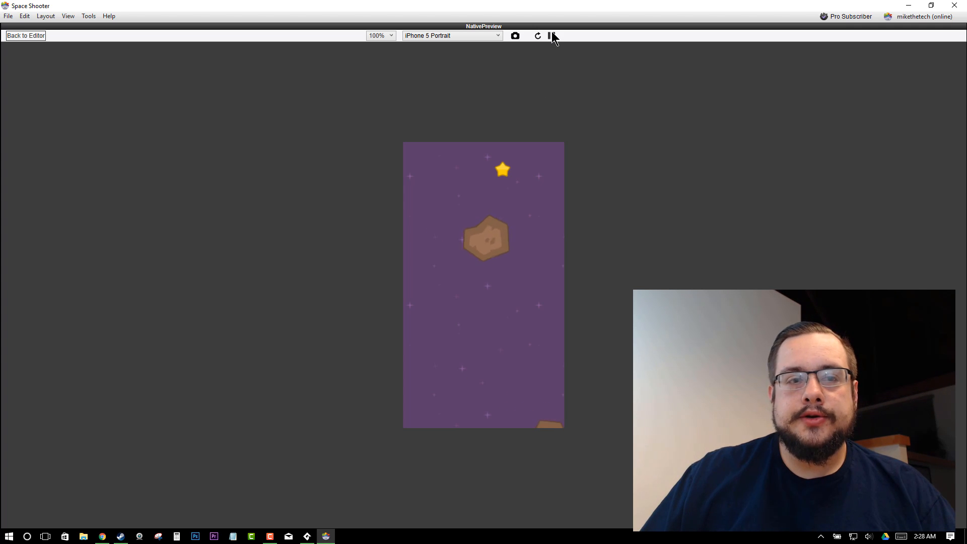
pyautogui.click(23, 35)
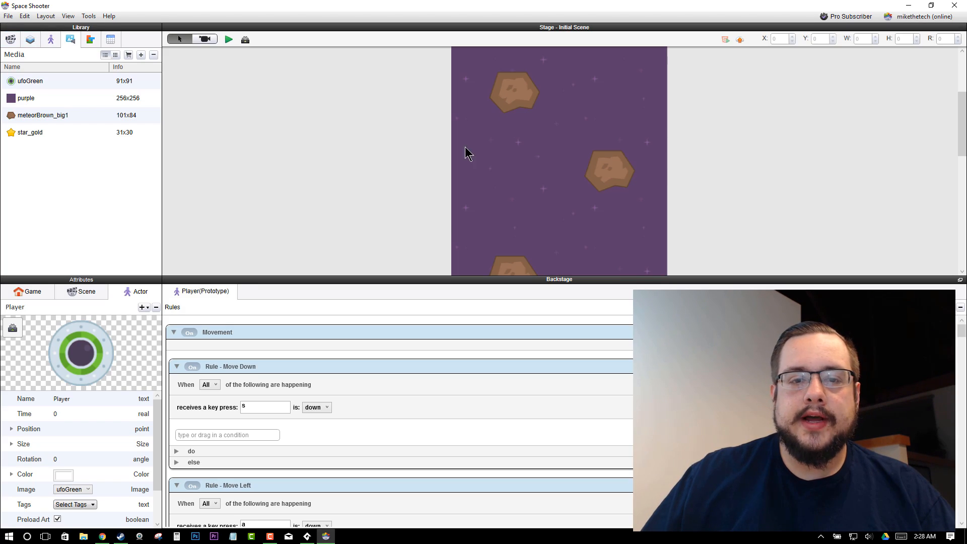
# Step: Enlarge the stage area and open the Meteor actor's prototype from the actor library
pyautogui.moveTo(428, 279); pyautogui.dragTo(436, 302)
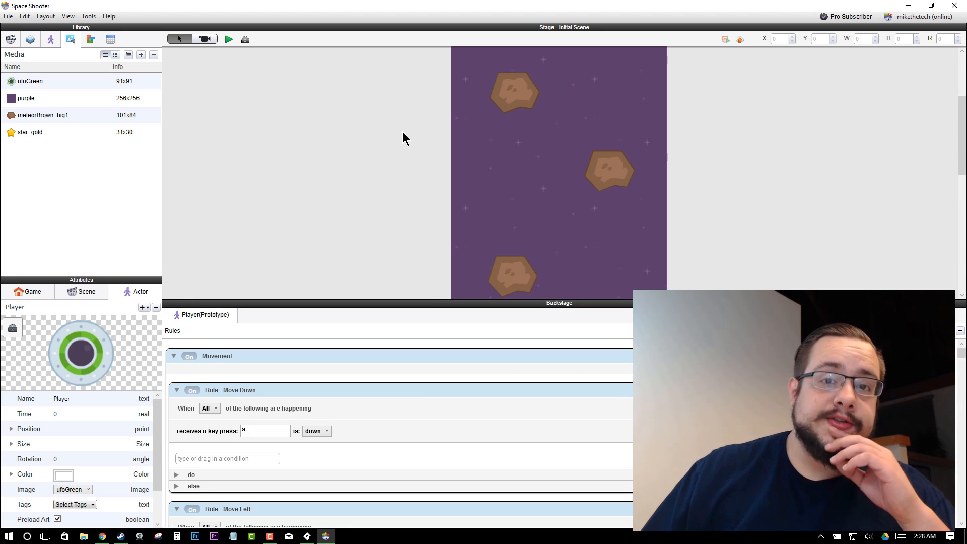
pyautogui.click(515, 93)
pyautogui.click(51, 40)
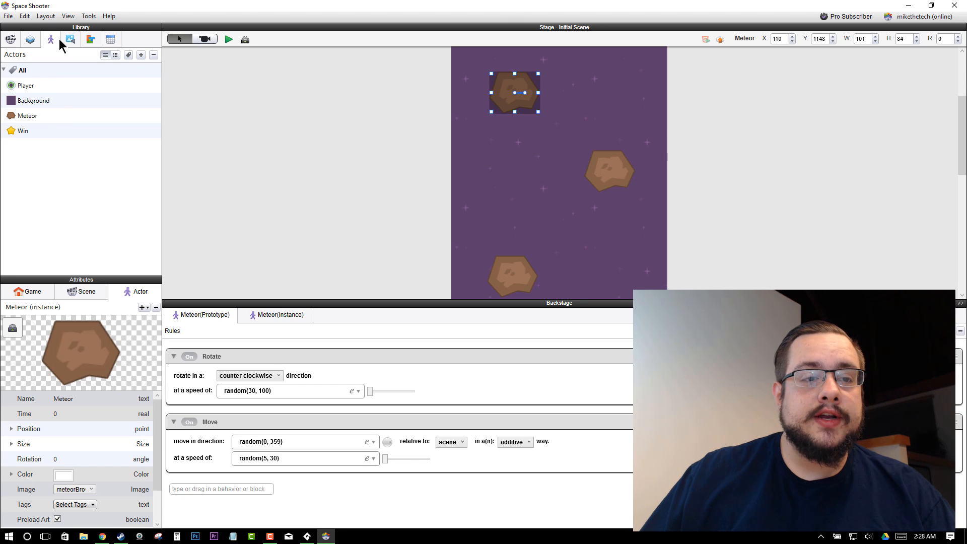
pyautogui.click(49, 116)
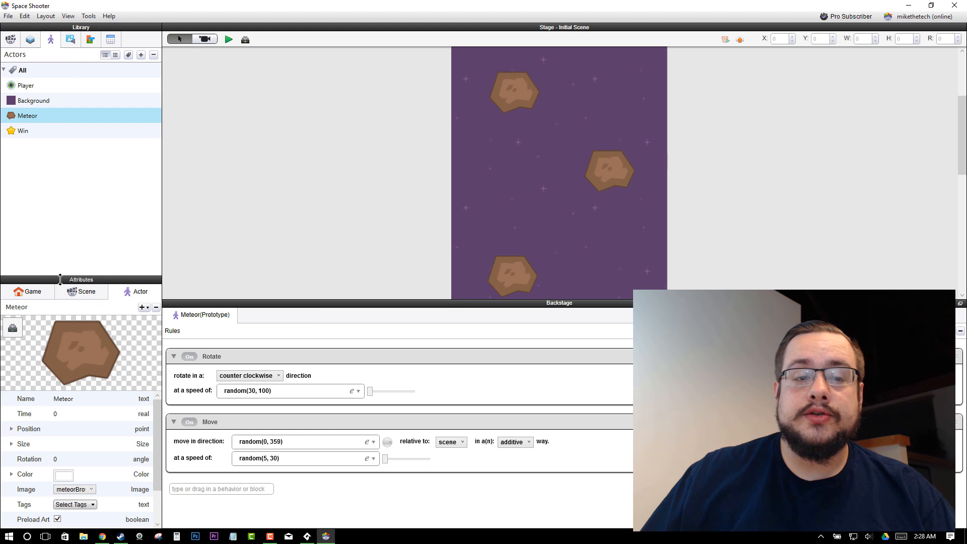
# Step: Look through the game and scene attributes and the Meteor actor's own attribute list
pyautogui.click(41, 295)
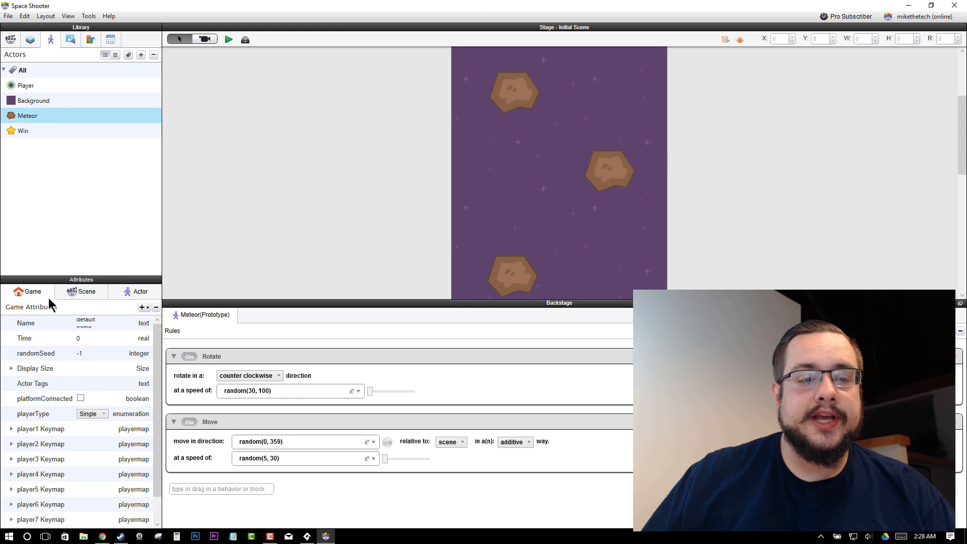
pyautogui.click(80, 295)
pyautogui.click(139, 295)
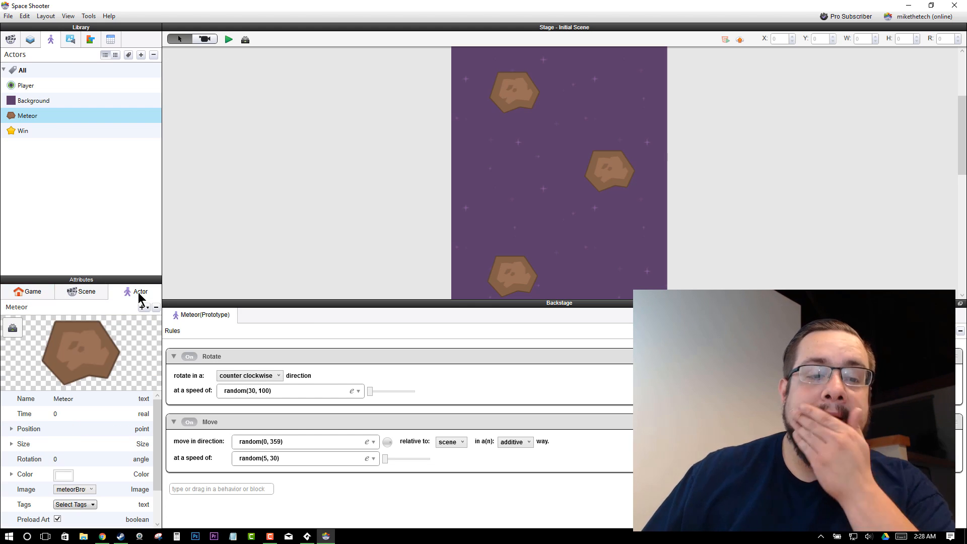
pyautogui.scroll(-3, 123, 439)
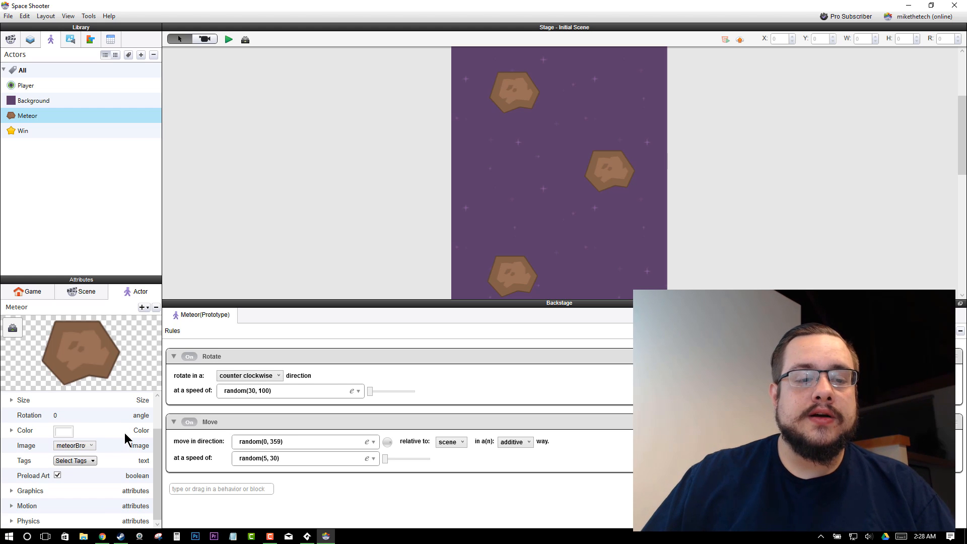
pyautogui.scroll(3, 124, 483)
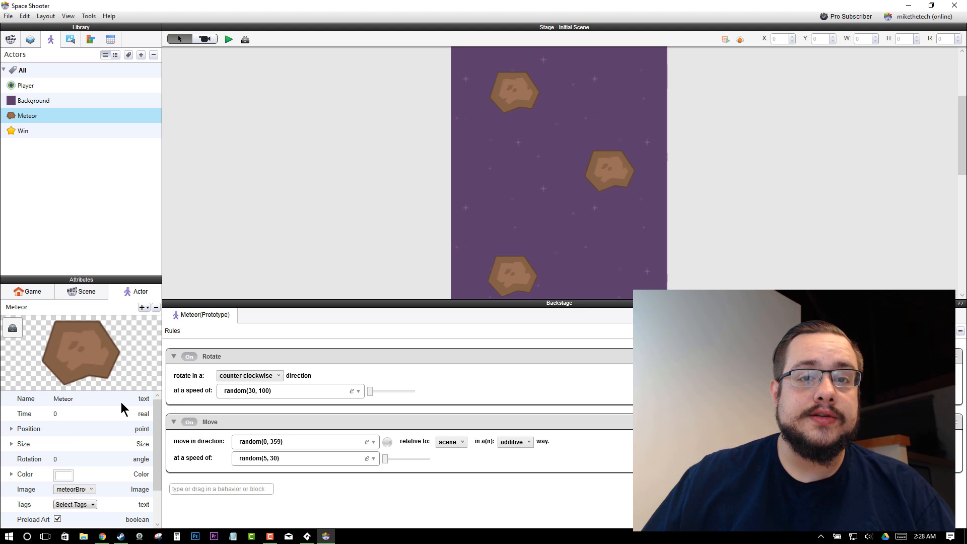
# Step: Add an integer attribute named hp to the Meteor actor and set its value to 5
pyautogui.click(144, 308)
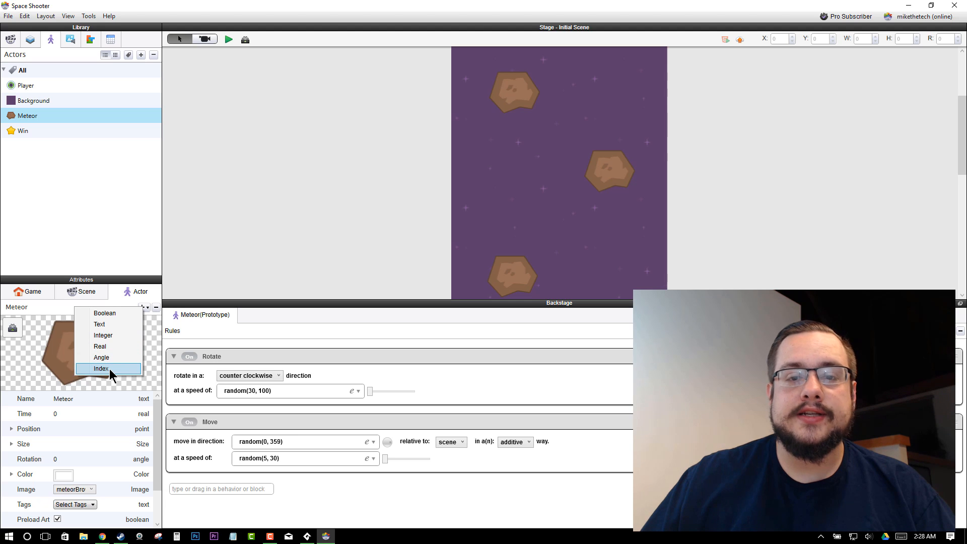
pyautogui.click(117, 335)
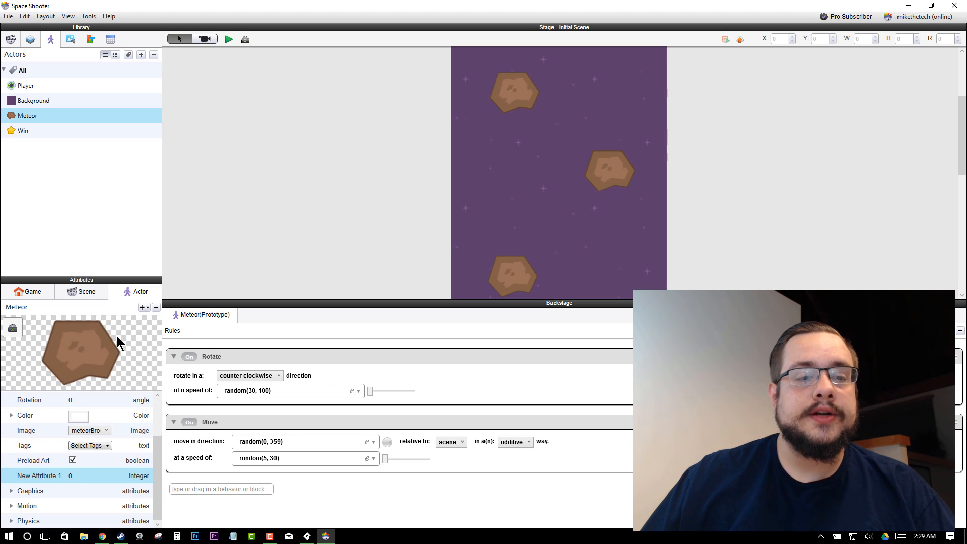
pyautogui.doubleClick(40, 475)
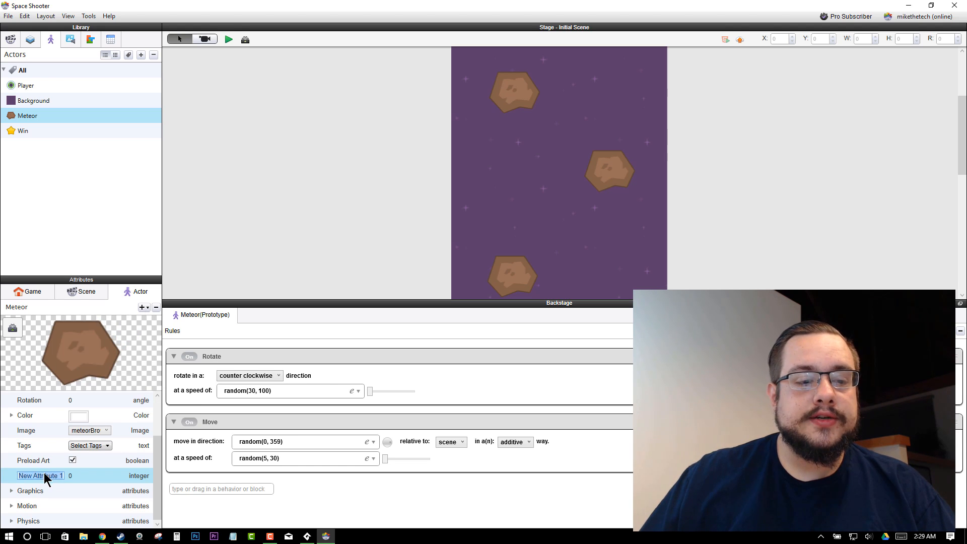
pyautogui.write('hp')
pyautogui.press('Return')
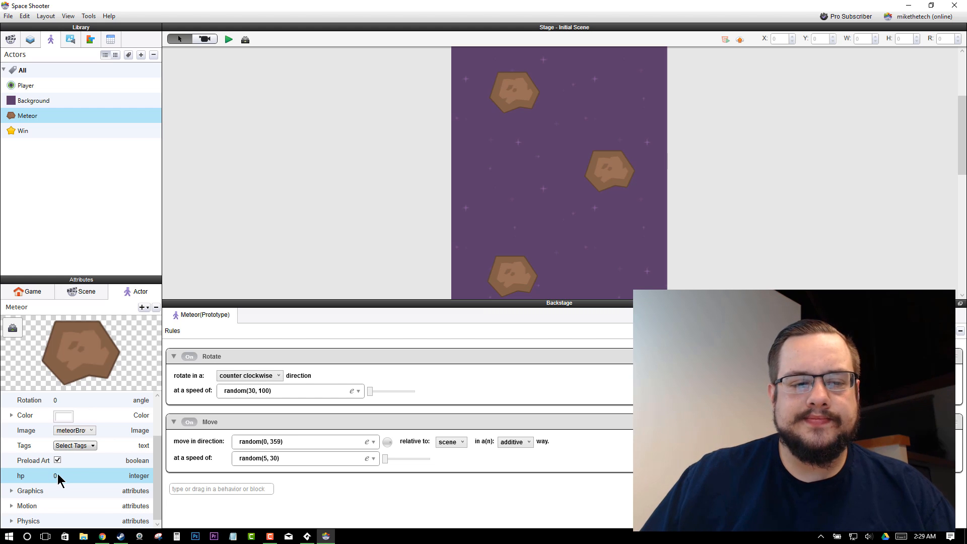
pyautogui.doubleClick(56, 476)
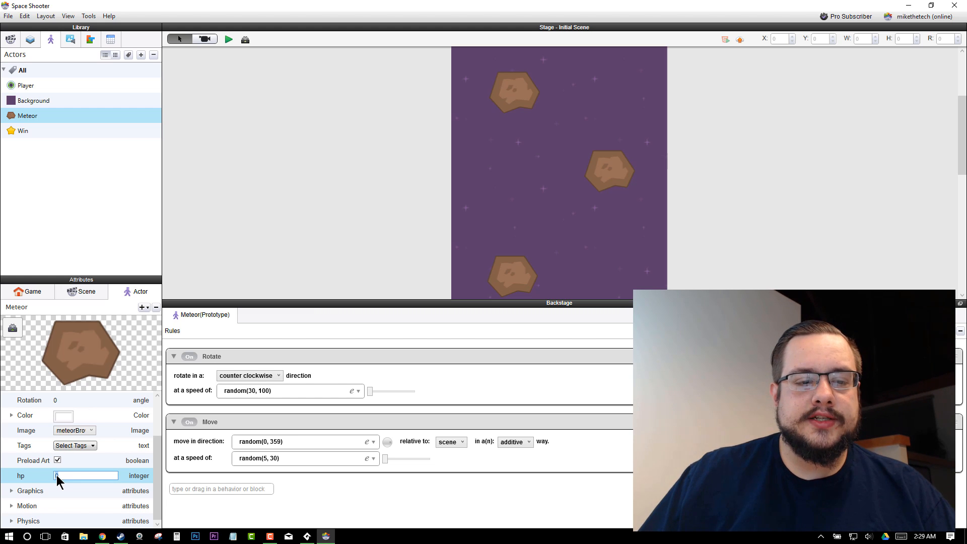
pyautogui.write('5')
pyautogui.press('Return')
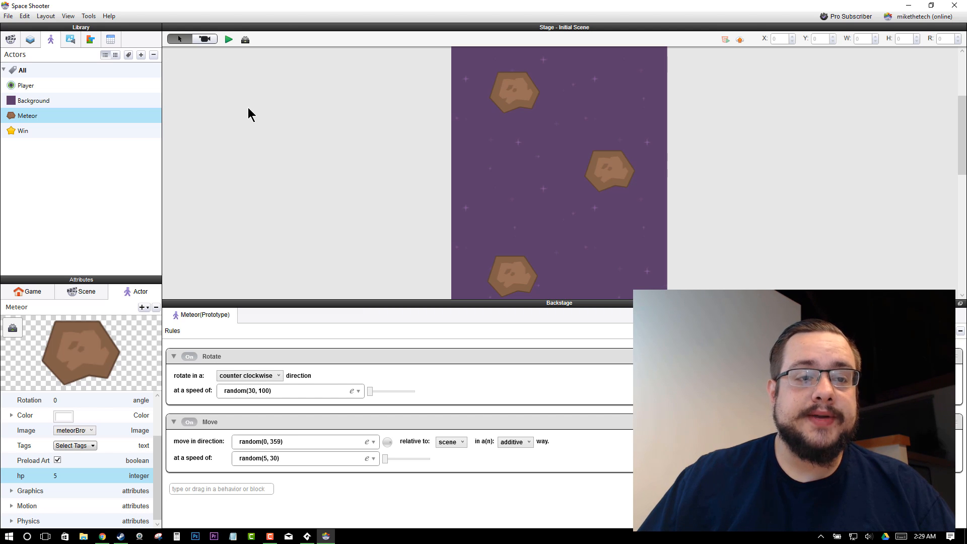
# Step: Import laserGreen12.png from the Lasers folder of the SpaceShooterRedux PNG assets into the project's media
pyautogui.click(70, 40)
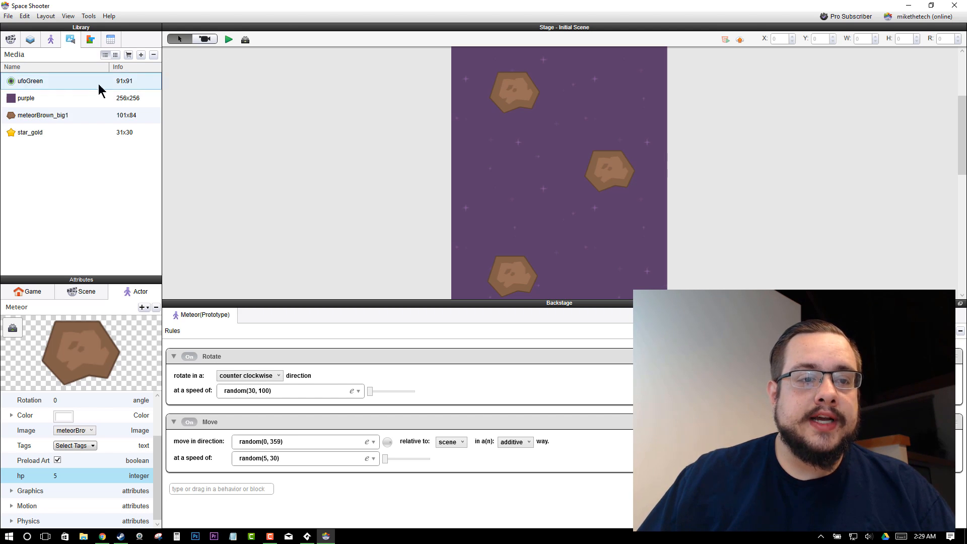
pyautogui.click(141, 54)
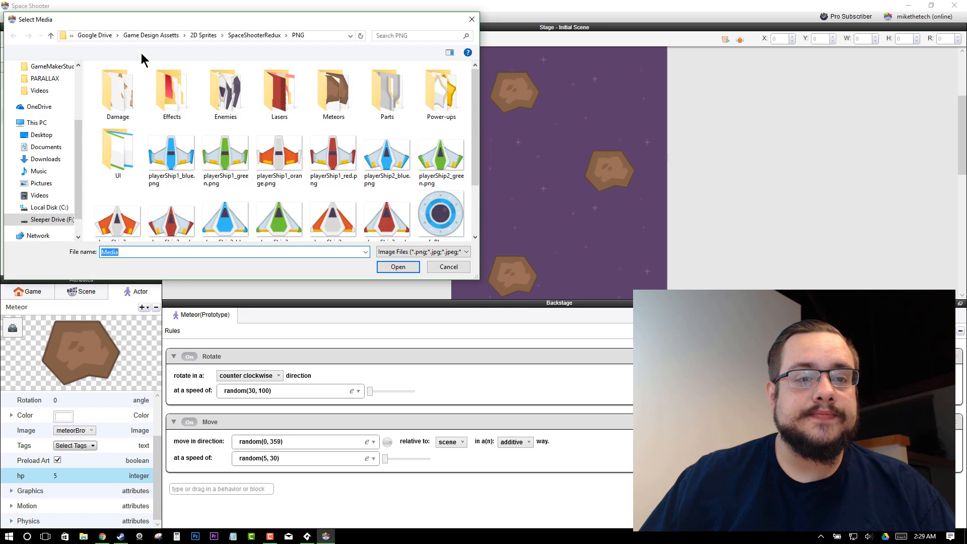
pyautogui.moveTo(163, 21); pyautogui.dragTo(214, 106)
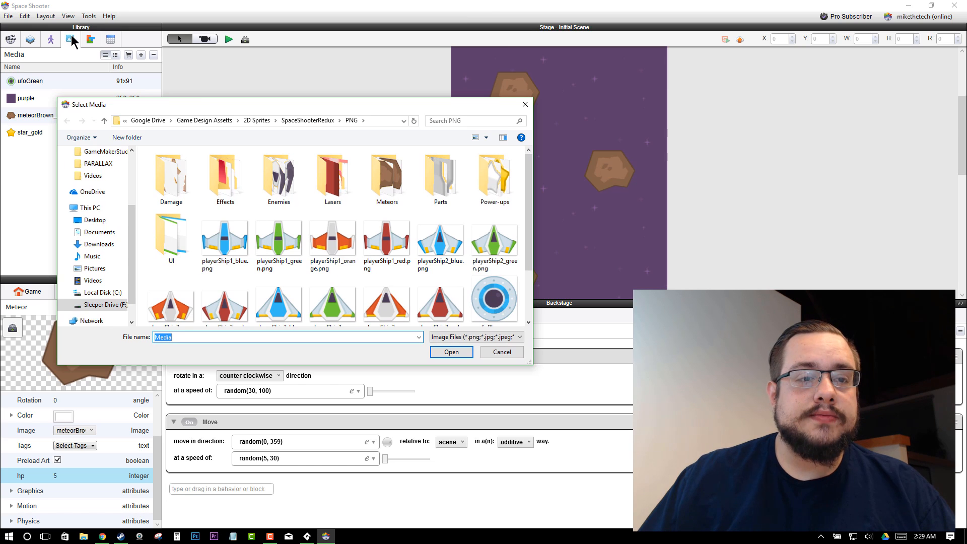
pyautogui.moveTo(281, 111); pyautogui.dragTo(280, 61)
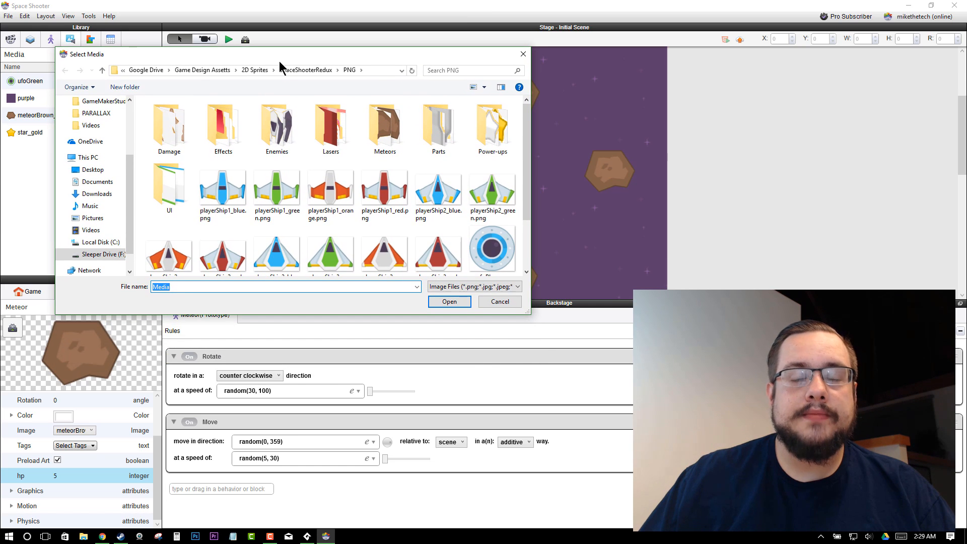
pyautogui.doubleClick(324, 130)
pyautogui.scroll(-2, 323, 130)
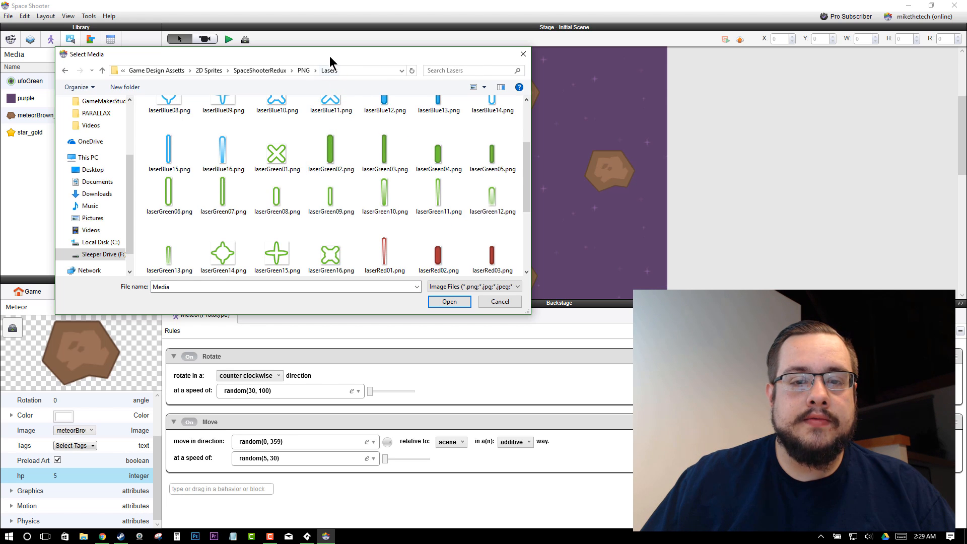
pyautogui.moveTo(331, 55); pyautogui.dragTo(486, 99)
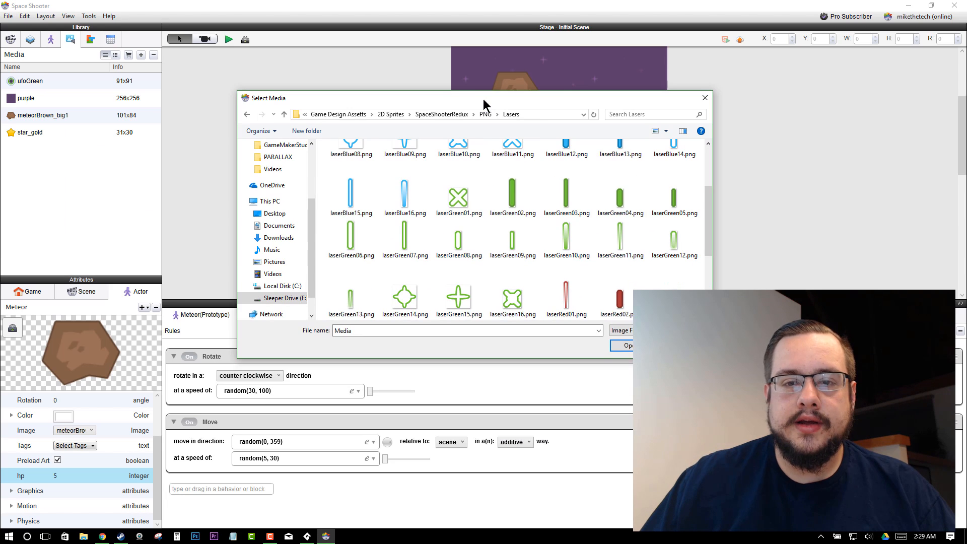
pyautogui.click(672, 250)
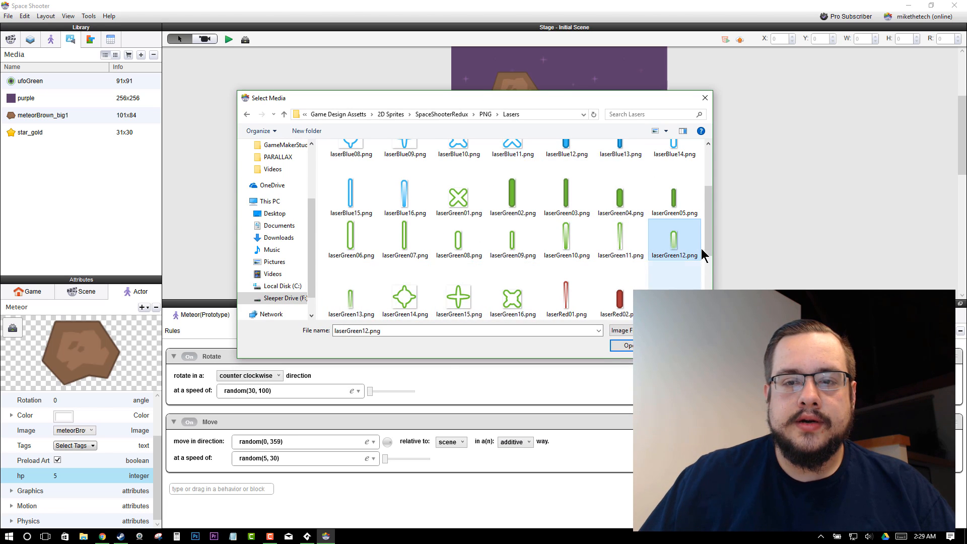
pyautogui.doubleClick(666, 249)
pyautogui.scroll(-5, 421, 174)
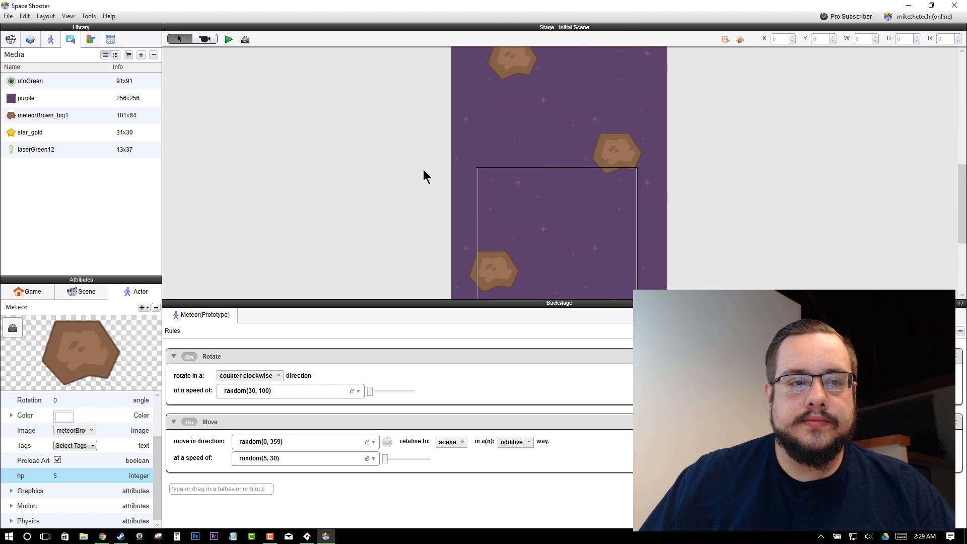
pyautogui.click(110, 156)
pyautogui.click(50, 39)
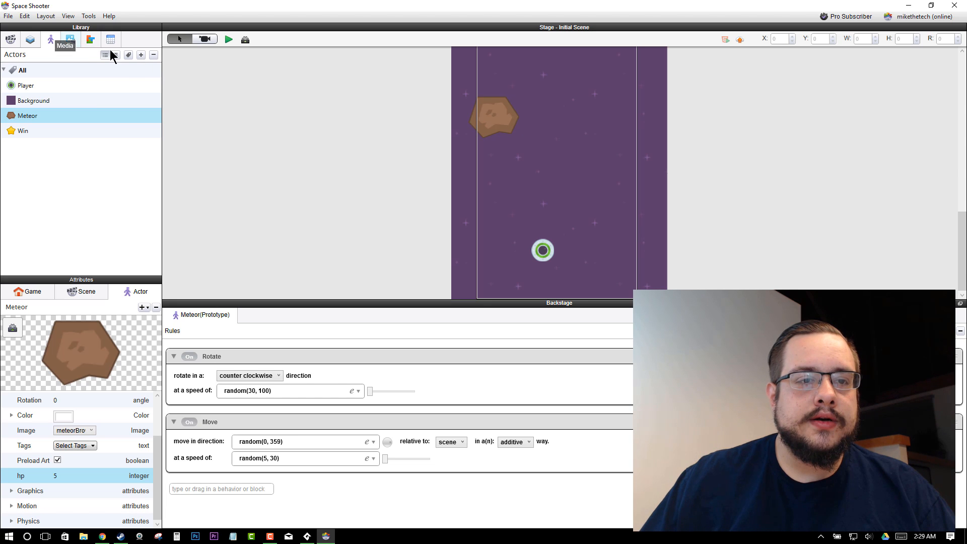
pyautogui.click(141, 55)
pyautogui.click(50, 146)
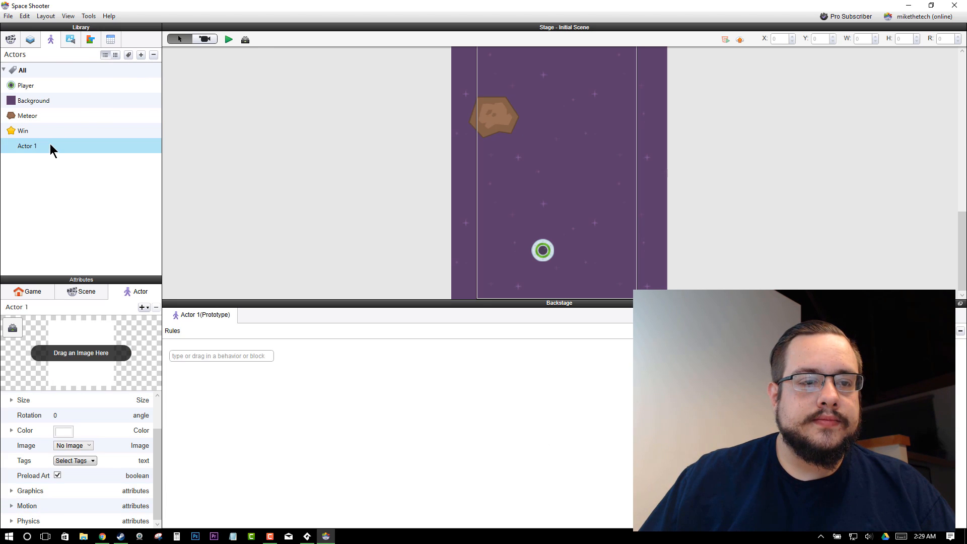
pyautogui.press('Delete')
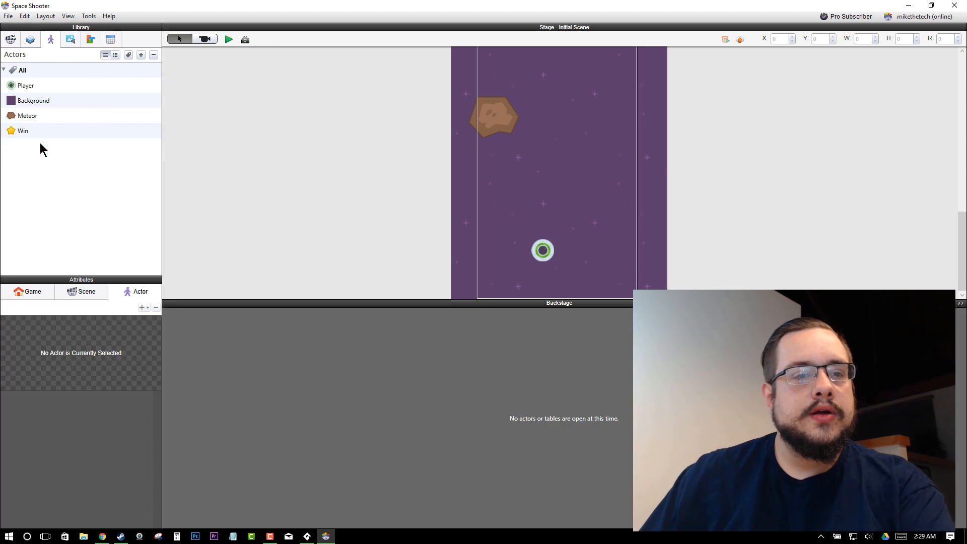
# Step: Create an actor from the laserGreen12 image by placing it on the stage beside the scene, and name it Laser
pyautogui.click(70, 41)
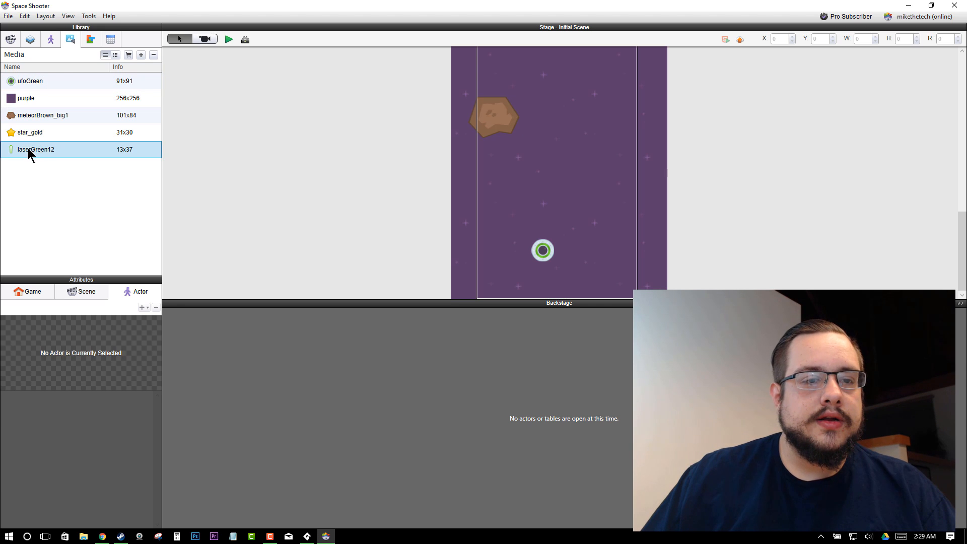
pyautogui.moveTo(29, 150); pyautogui.dragTo(377, 196)
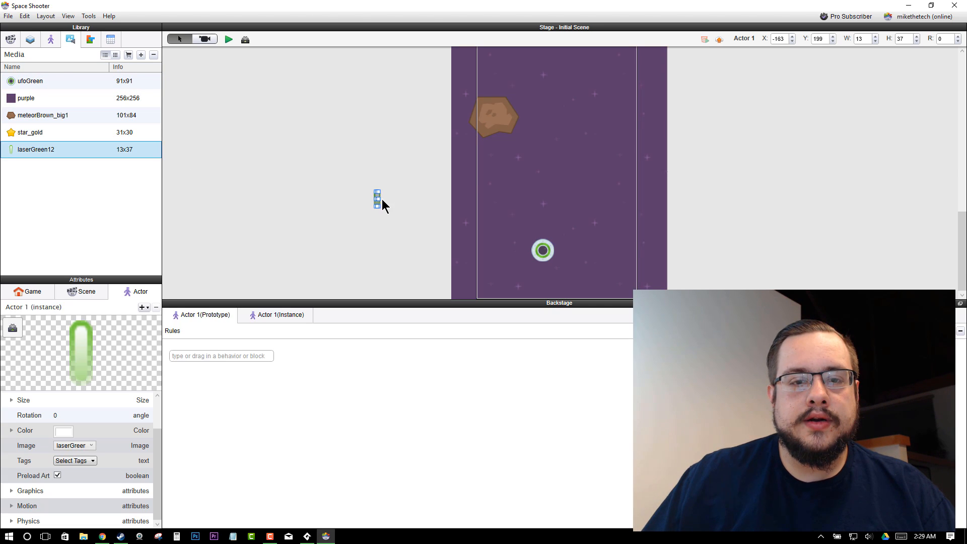
pyautogui.click(53, 41)
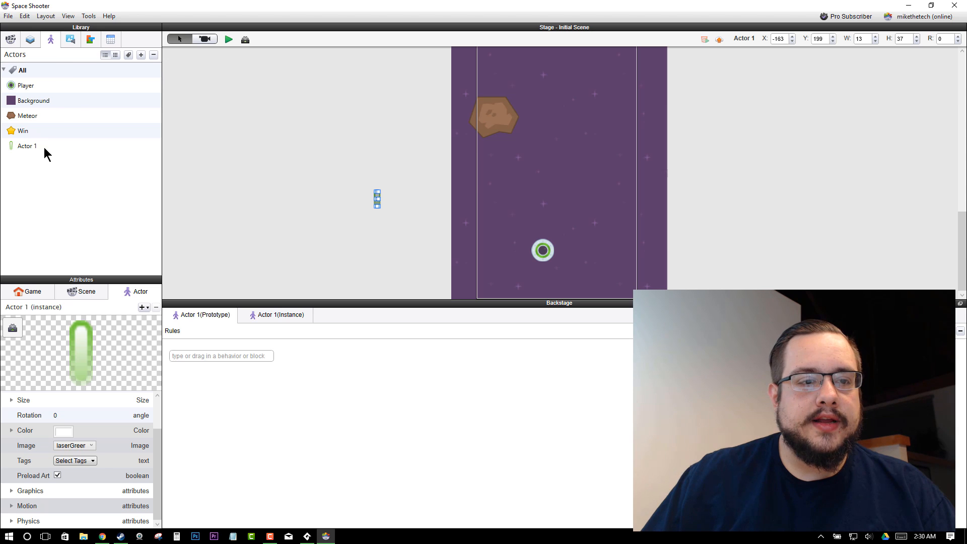
pyautogui.click(29, 149)
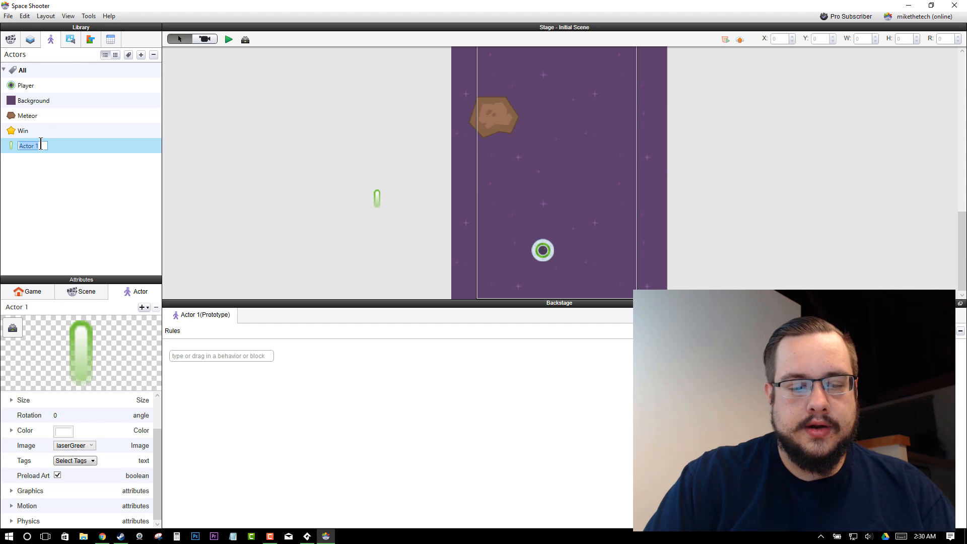
pyautogui.write('Laser')
pyautogui.press('Return')
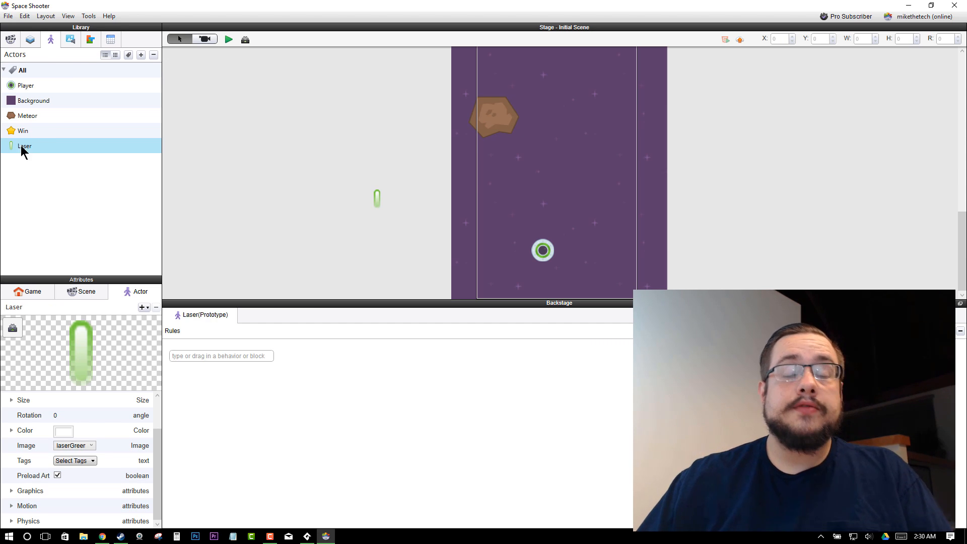
# Step: Delete the laser instance beside the scene and expand the Laser actor's size attributes
pyautogui.click(377, 198)
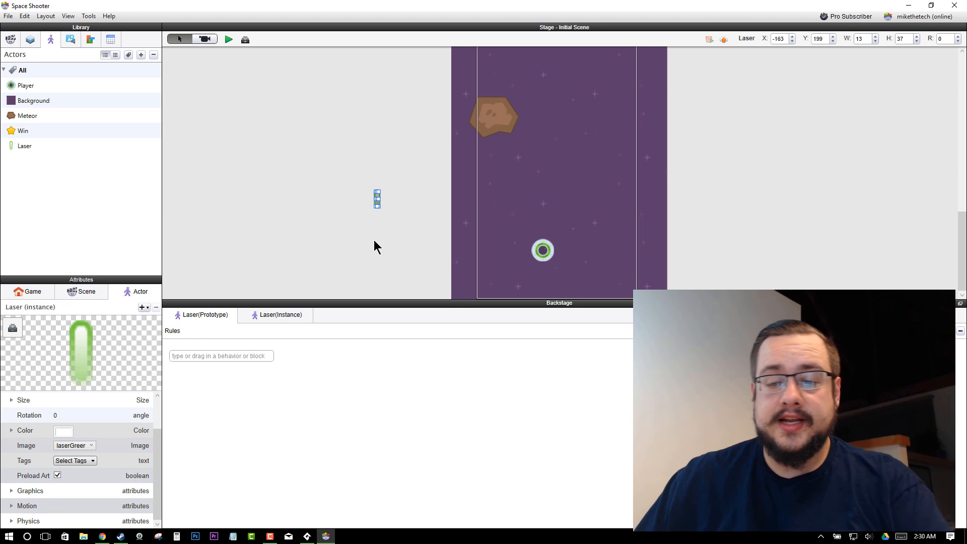
pyautogui.press('Delete')
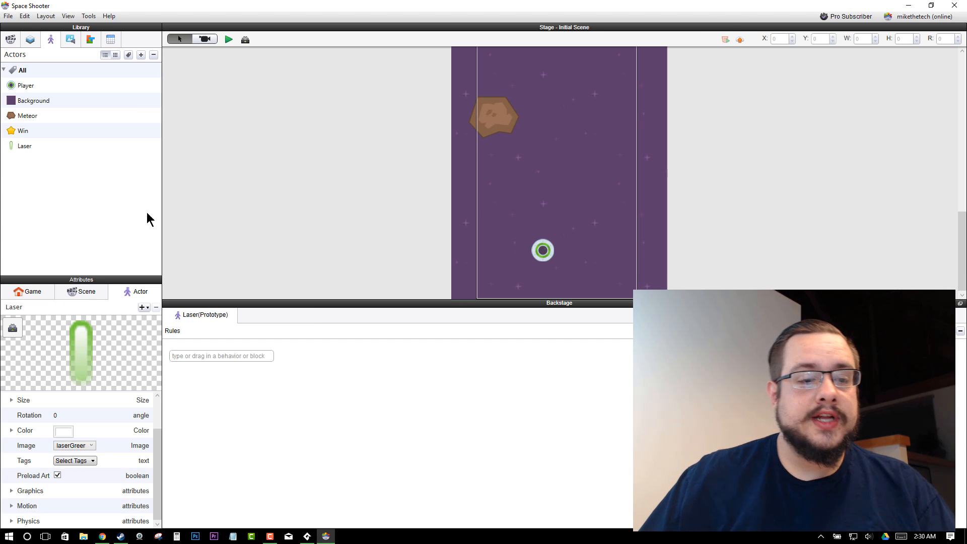
pyautogui.click(12, 400)
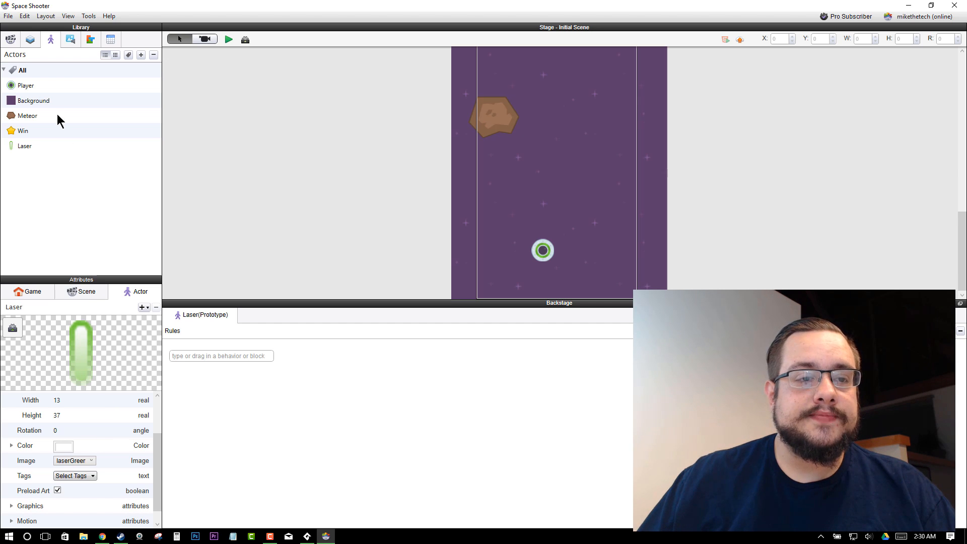
# Step: Add a Move behavior to the Laser actor's rules
pyautogui.click(47, 87)
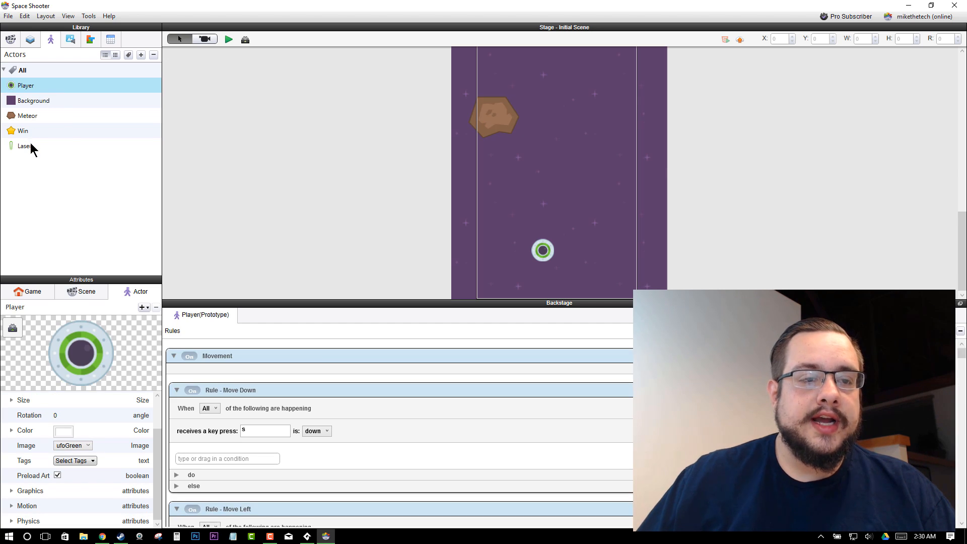
pyautogui.click(30, 145)
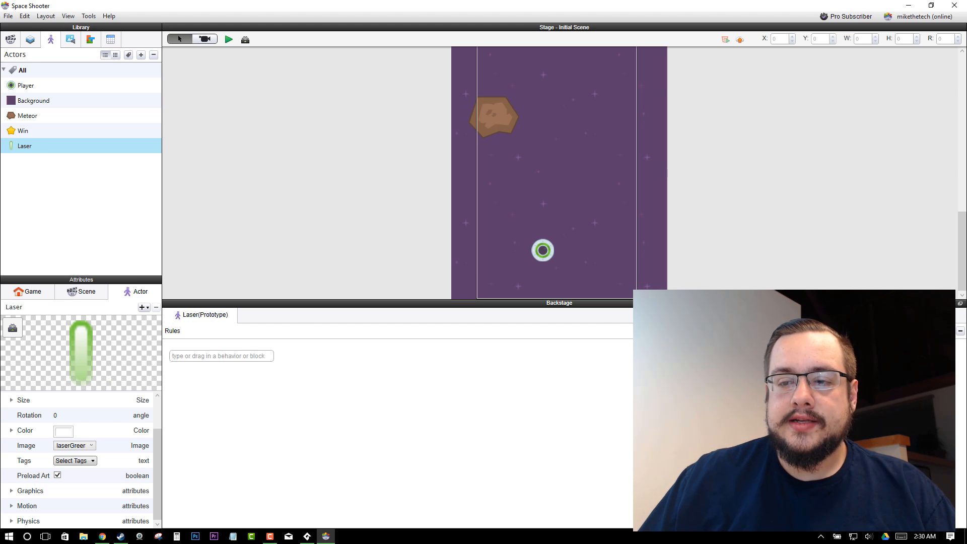
pyautogui.click(30, 40)
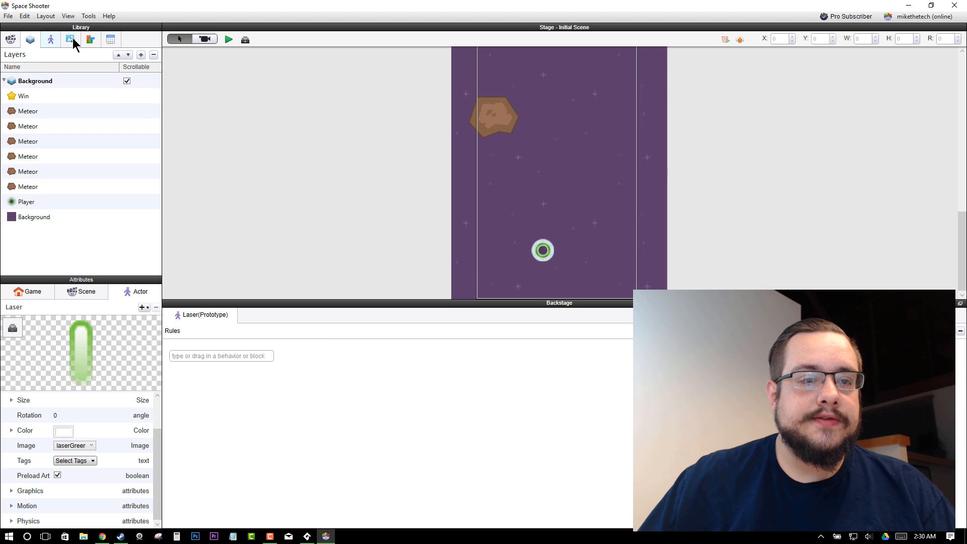
pyautogui.click(71, 39)
pyautogui.click(93, 41)
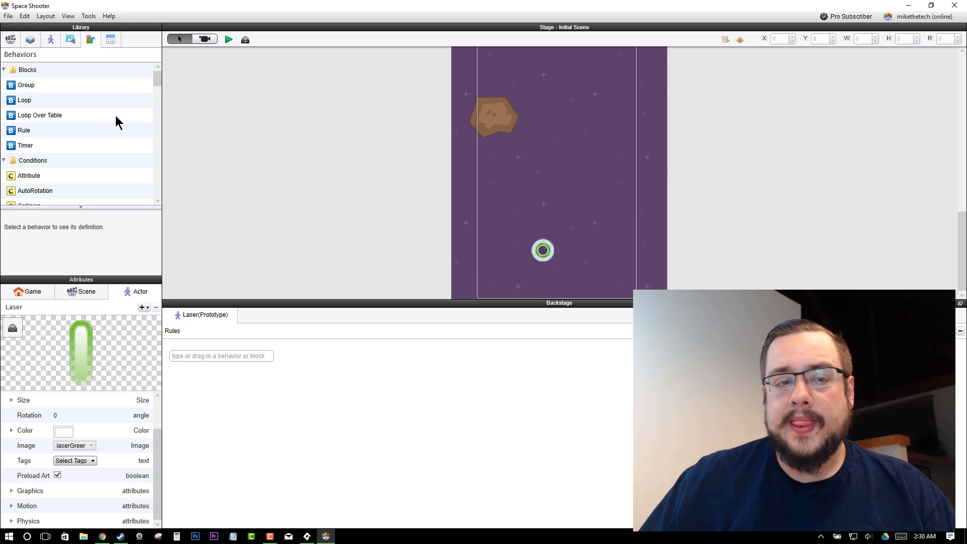
pyautogui.scroll(-4, 116, 123)
pyautogui.scroll(-3, 116, 123)
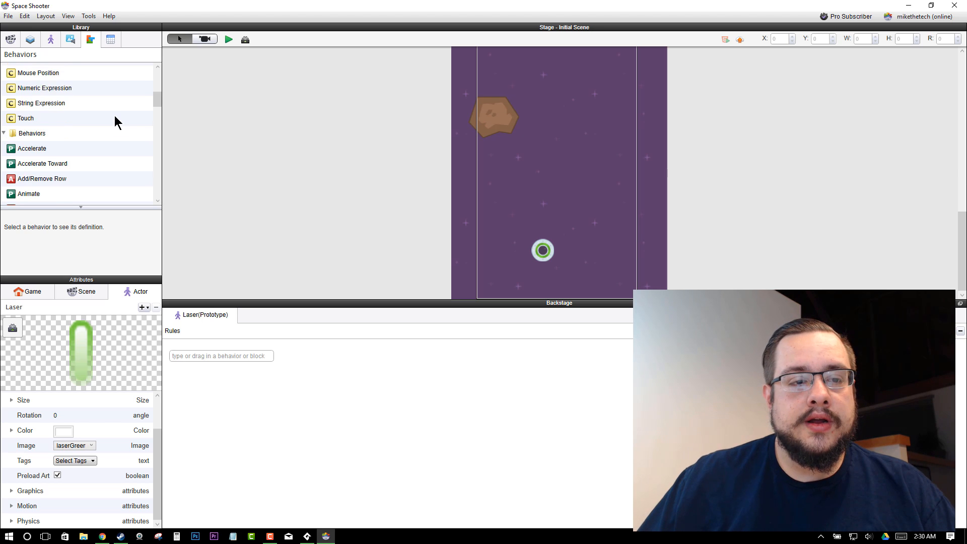
pyautogui.scroll(-5, 114, 116)
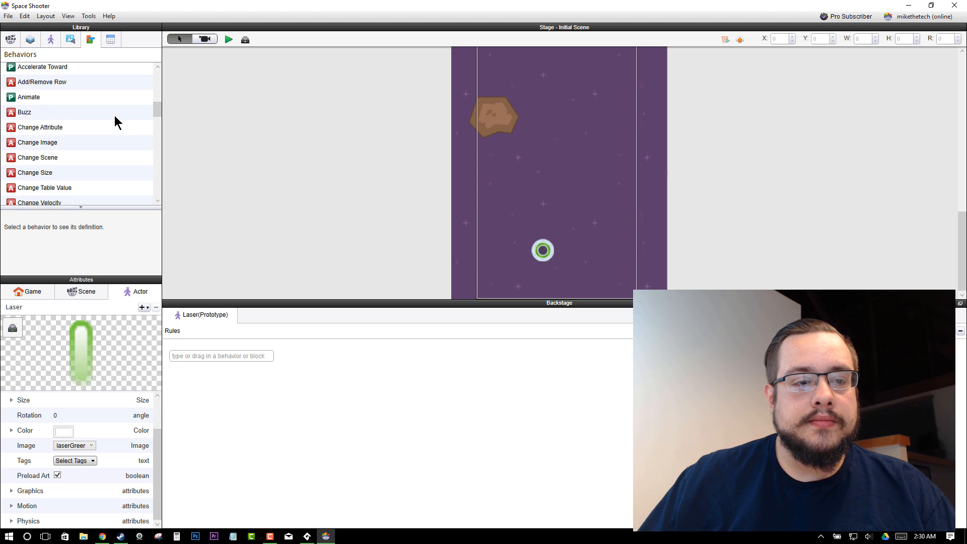
pyautogui.scroll(-5, 114, 116)
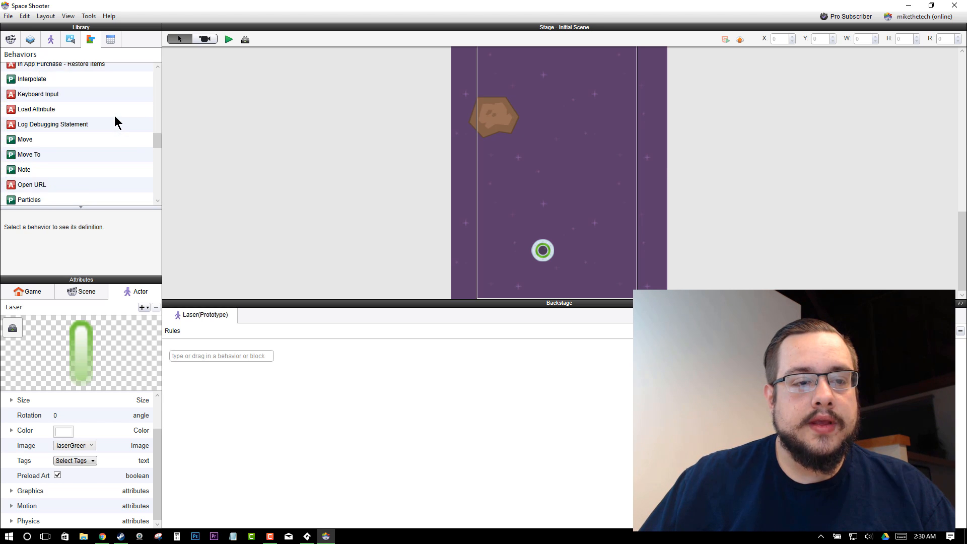
pyautogui.click(62, 115)
pyautogui.moveTo(55, 117); pyautogui.dragTo(222, 413)
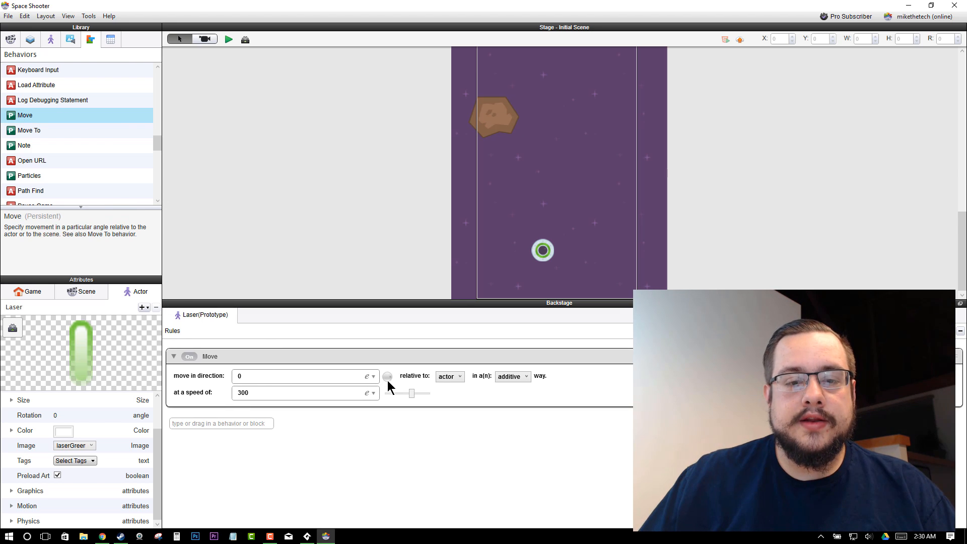
# Step: Set the laser's Move behavior to direction 90 at a speed of 400, relative to the actor
pyautogui.moveTo(387, 378); pyautogui.dragTo(385, 354)
pyautogui.moveTo(339, 376); pyautogui.dragTo(166, 373)
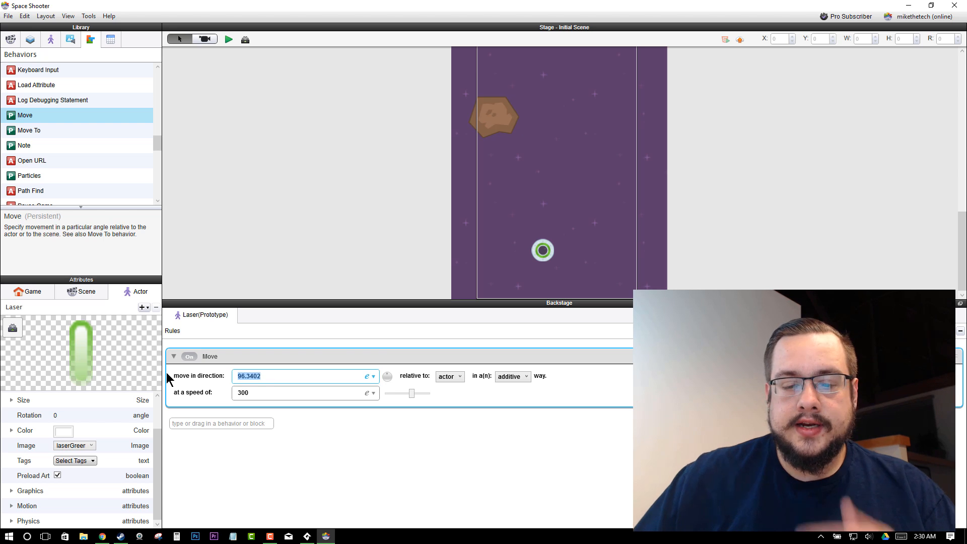
pyautogui.write('90')
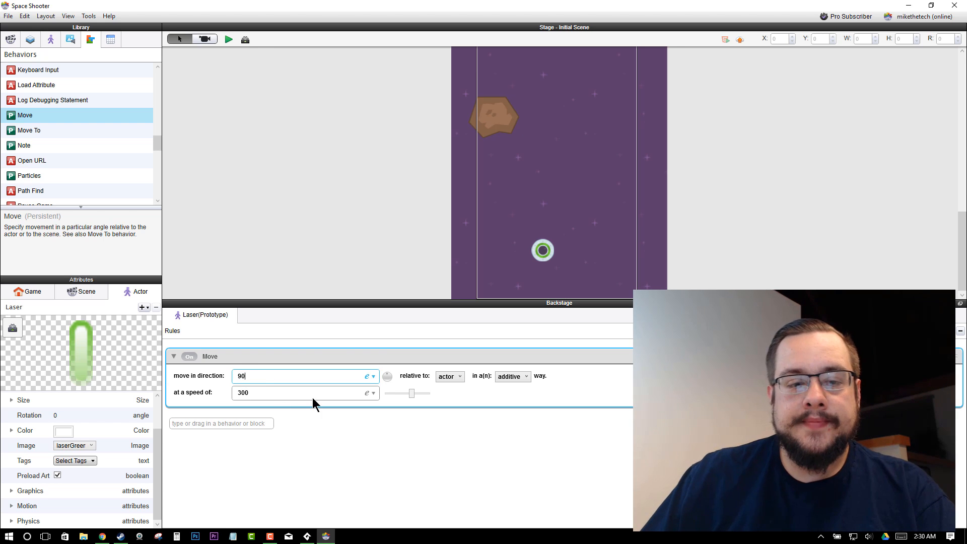
pyautogui.moveTo(271, 398); pyautogui.dragTo(233, 403)
pyautogui.write('4')
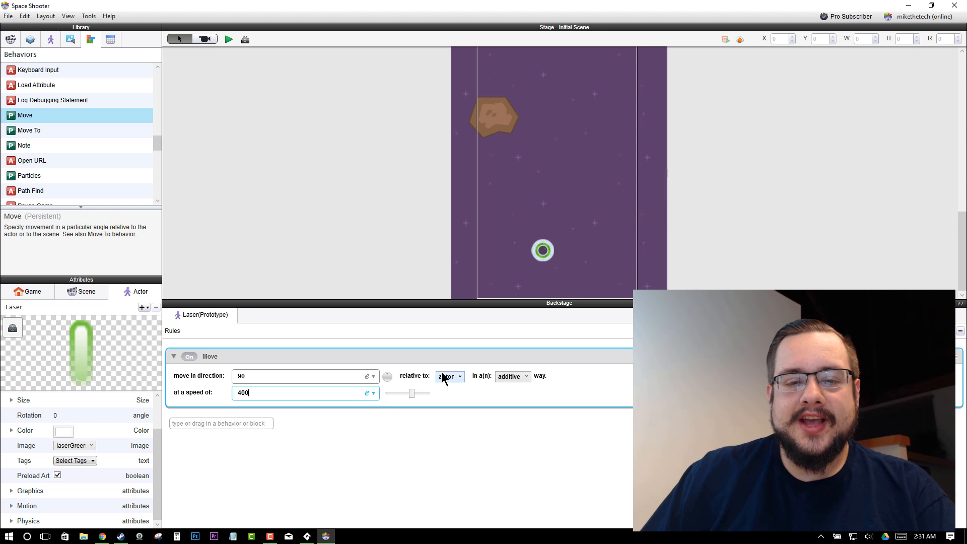
pyautogui.click(458, 378)
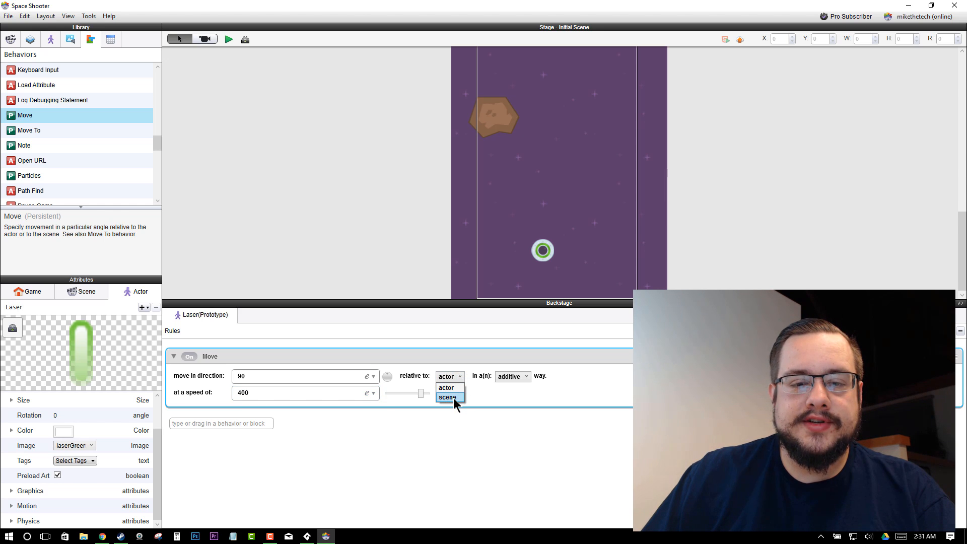
pyautogui.click(454, 388)
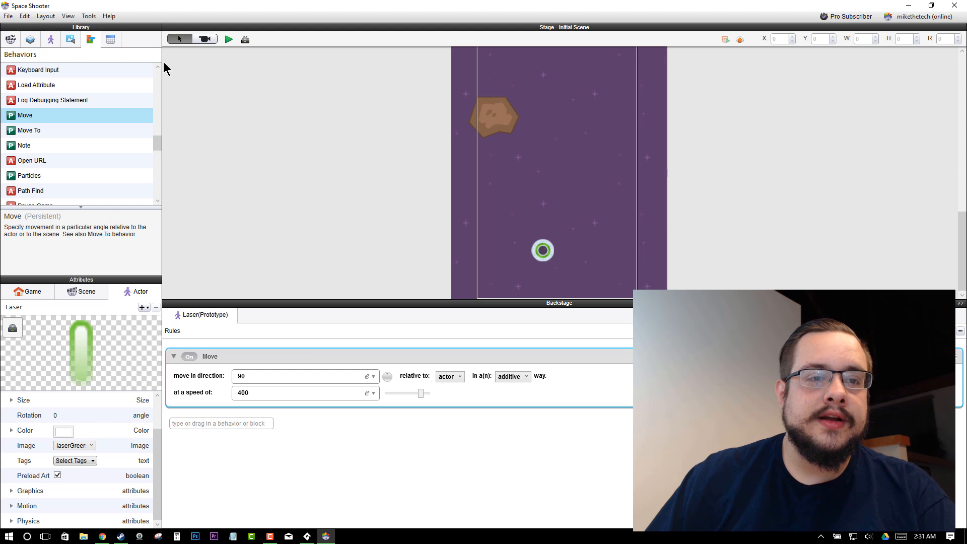
# Step: Place a Laser instance on the player's ship in the scene and preview the game to test its movement
pyautogui.click(63, 39)
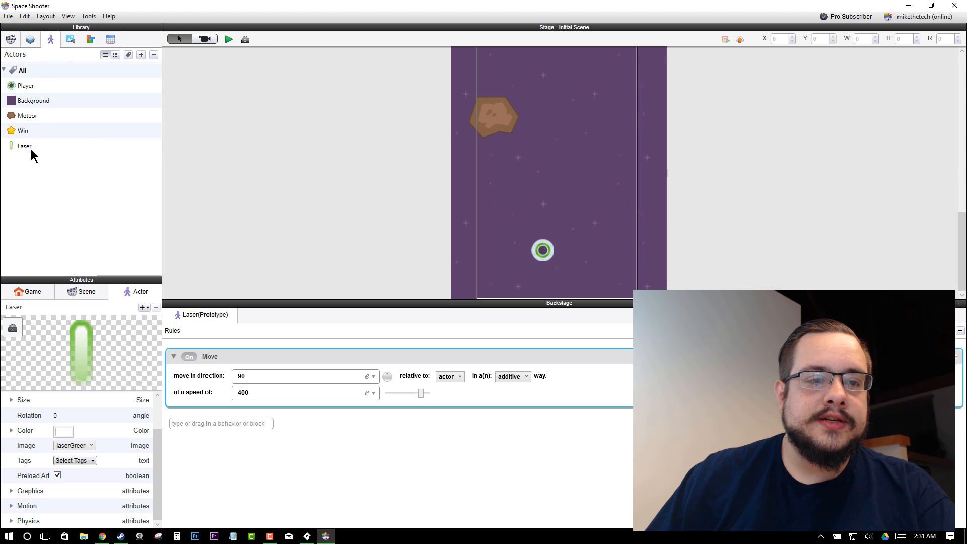
pyautogui.moveTo(32, 149); pyautogui.dragTo(543, 242)
pyautogui.click(312, 191)
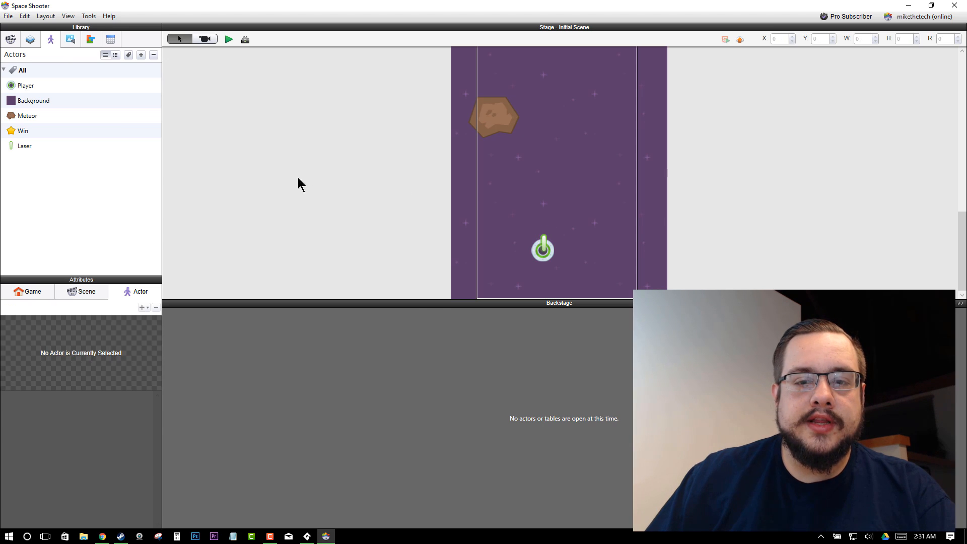
pyautogui.click(229, 39)
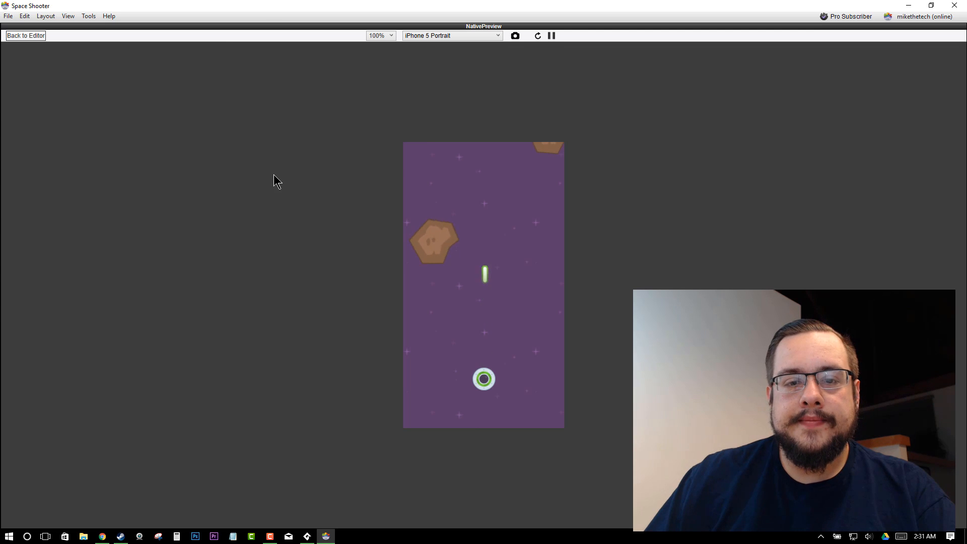
pyautogui.click(35, 37)
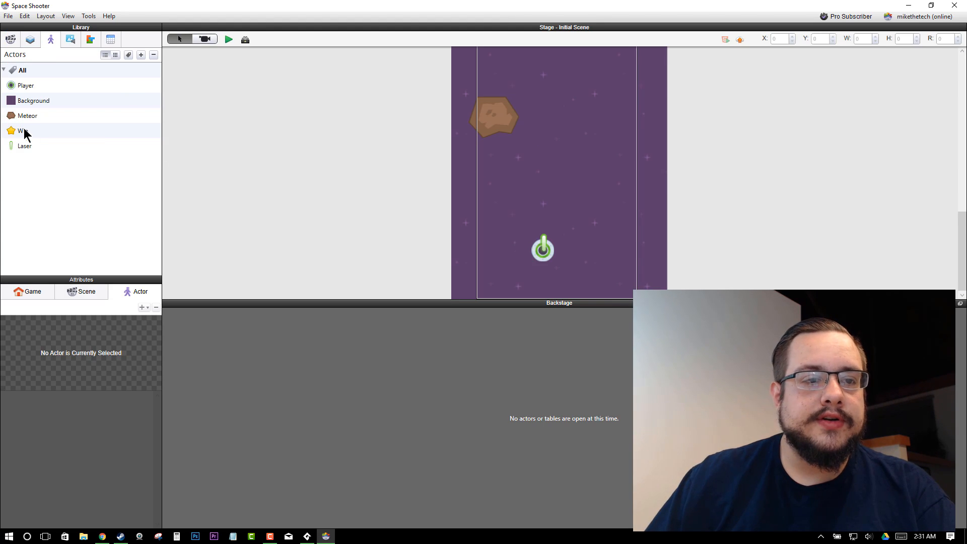
# Step: Open the Laser actor's rules and delete the test laser instance from the player's ship
pyautogui.doubleClick(47, 151)
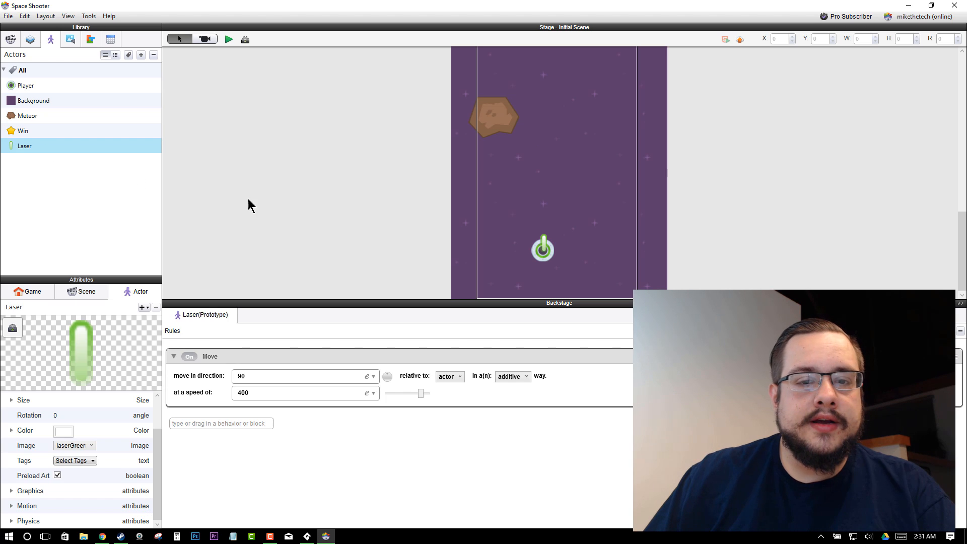
pyautogui.click(544, 237)
pyautogui.press('Delete')
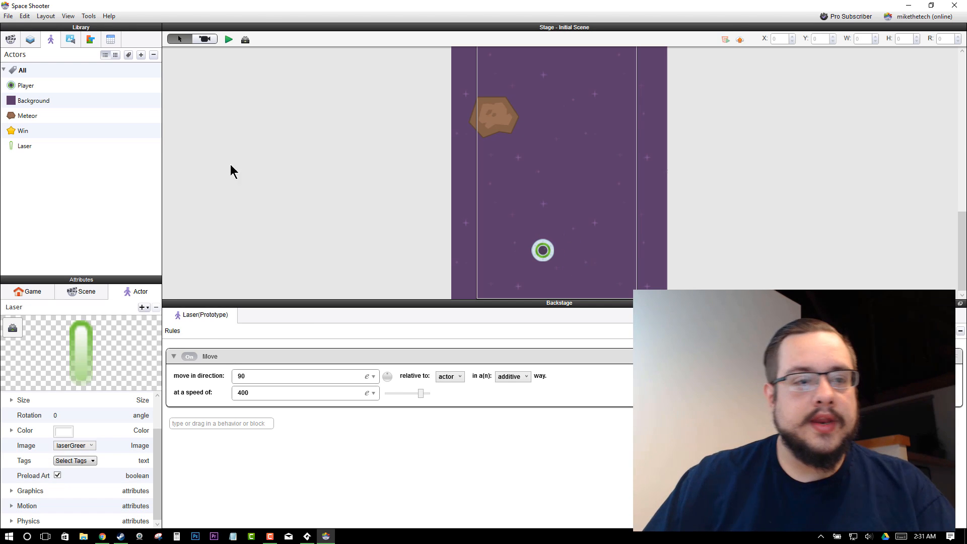
# Step: Open the Player actor's rules, enlarge the rules area, and collapse all its blocks after checking what the two collision rules do
pyautogui.doubleClick(35, 84)
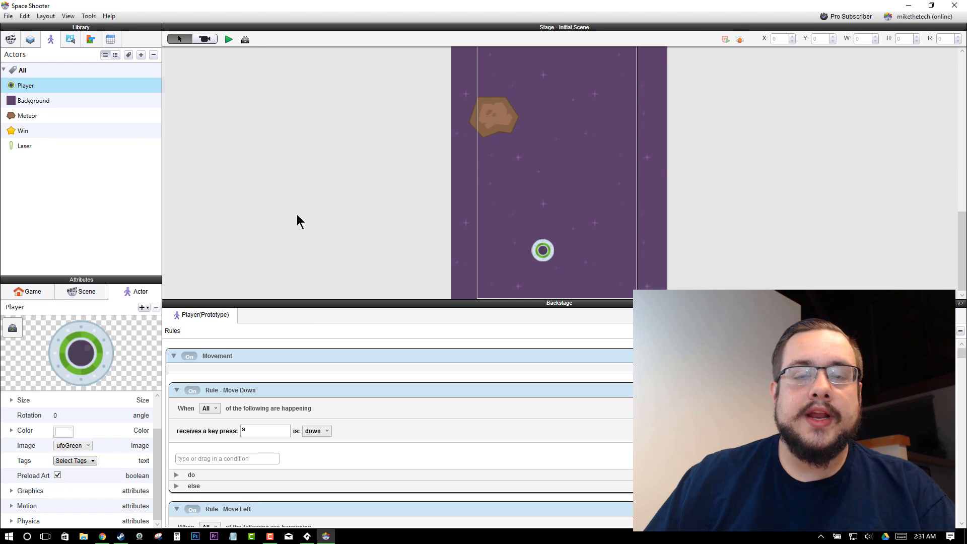
pyautogui.moveTo(307, 243); pyautogui.dragTo(304, 150)
pyautogui.click(173, 203)
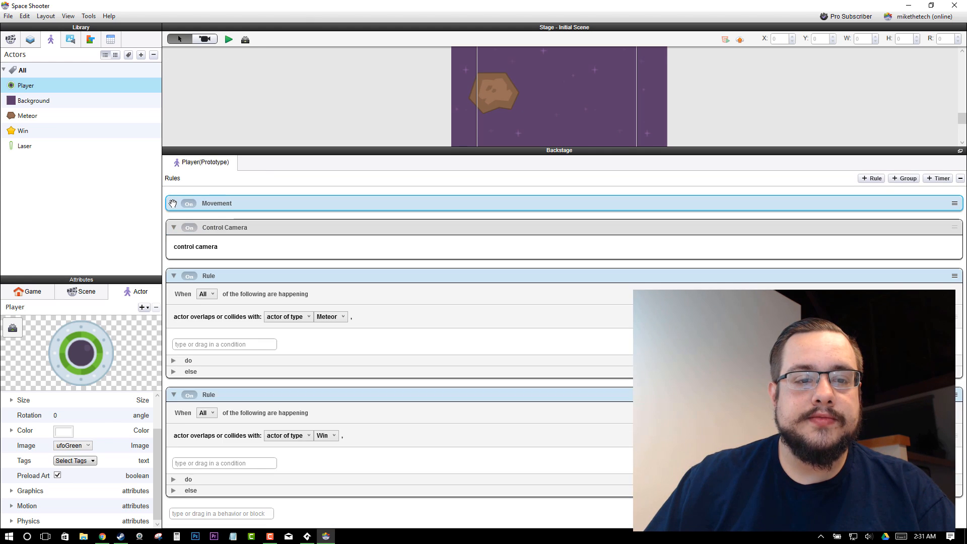
pyautogui.click(173, 228)
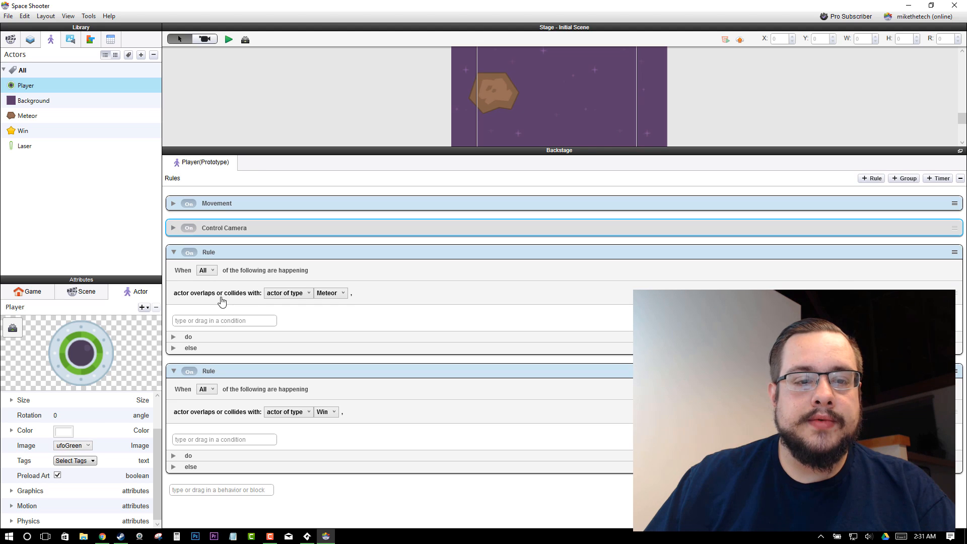
pyautogui.click(173, 336)
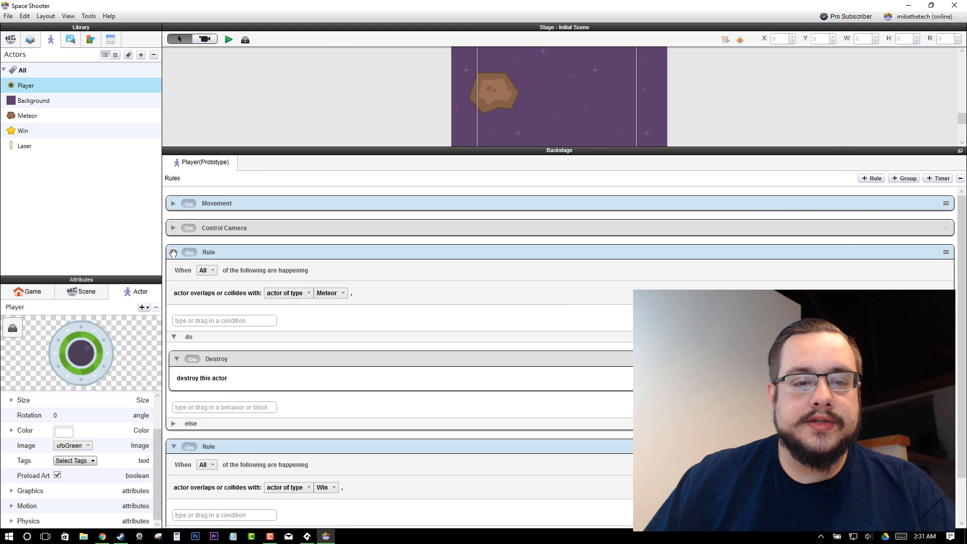
pyautogui.click(173, 252)
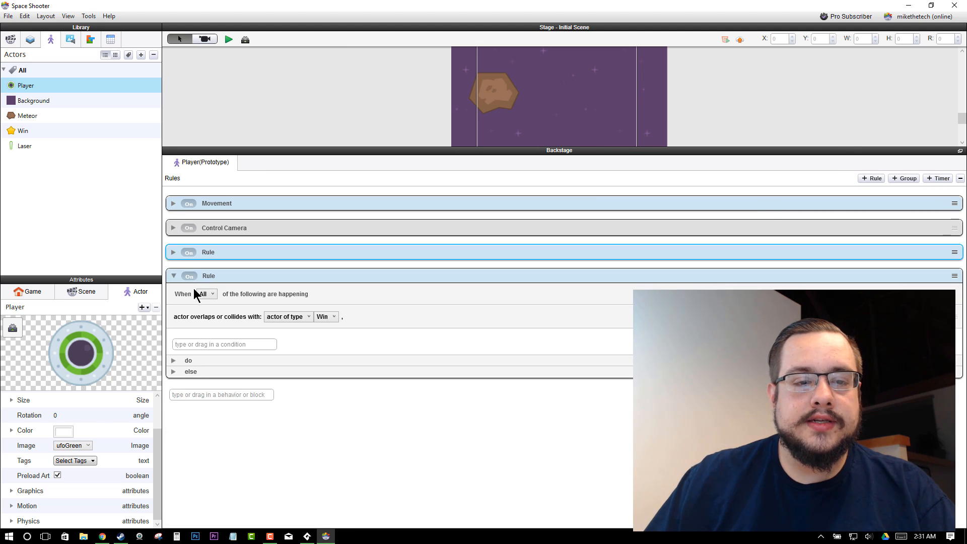
pyautogui.click(173, 360)
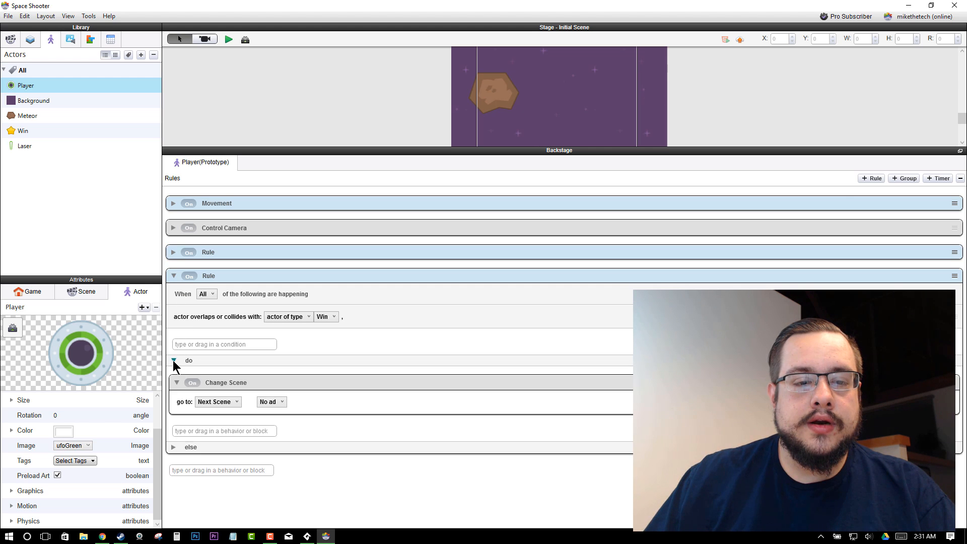
pyautogui.click(174, 277)
# Step: Rename the Player rule for colliding with the Win actor as "Rule - Collide with Star"
pyautogui.doubleClick(209, 276)
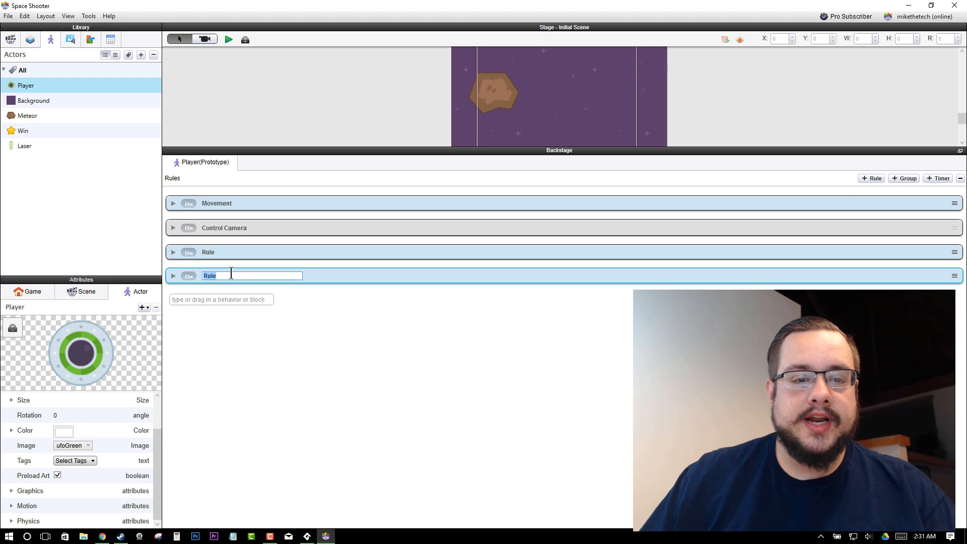
pyautogui.click(233, 275)
pyautogui.write('- Co')
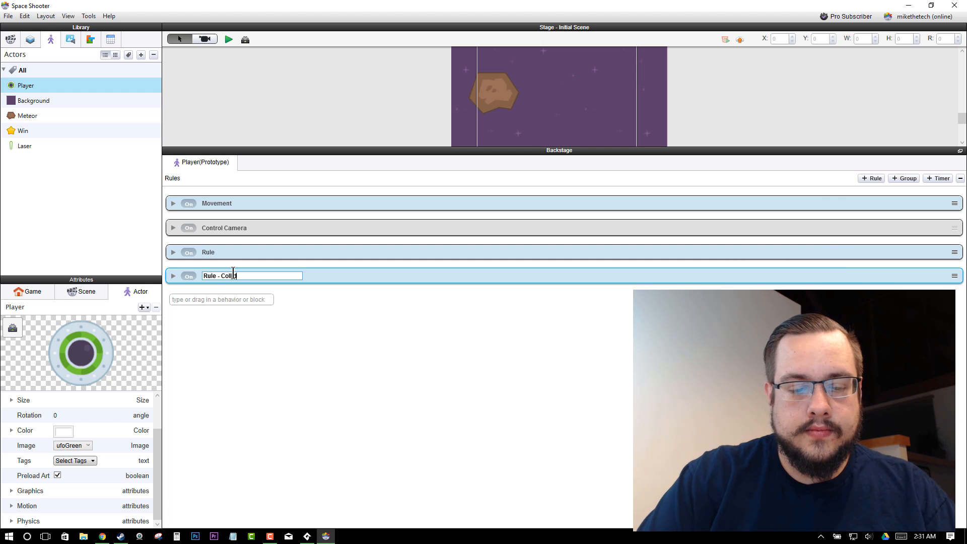
pyautogui.write('llide with ')
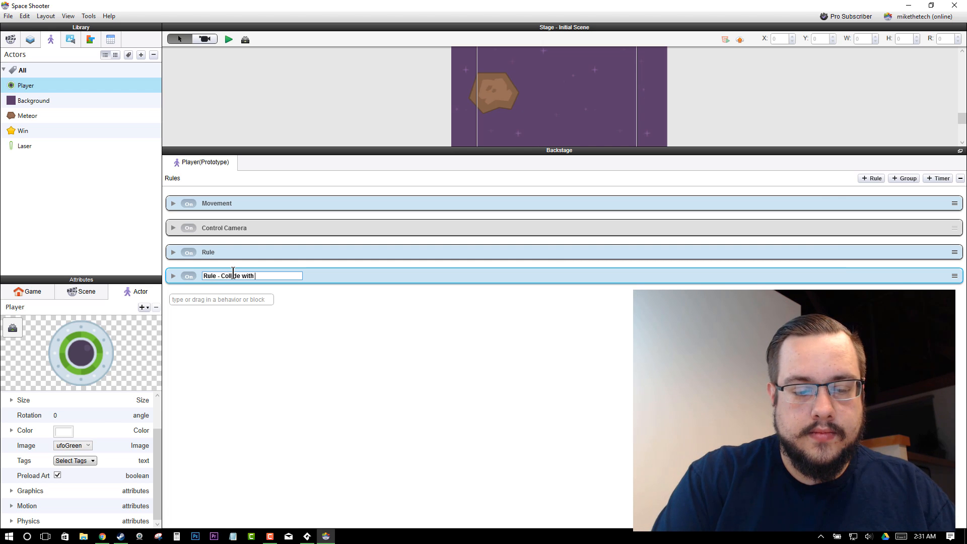
pyautogui.write('Star')
# Step: Rename the Player rule for colliding with meteors as "Rule - Collide with Meteor"
pyautogui.doubleClick(216, 252)
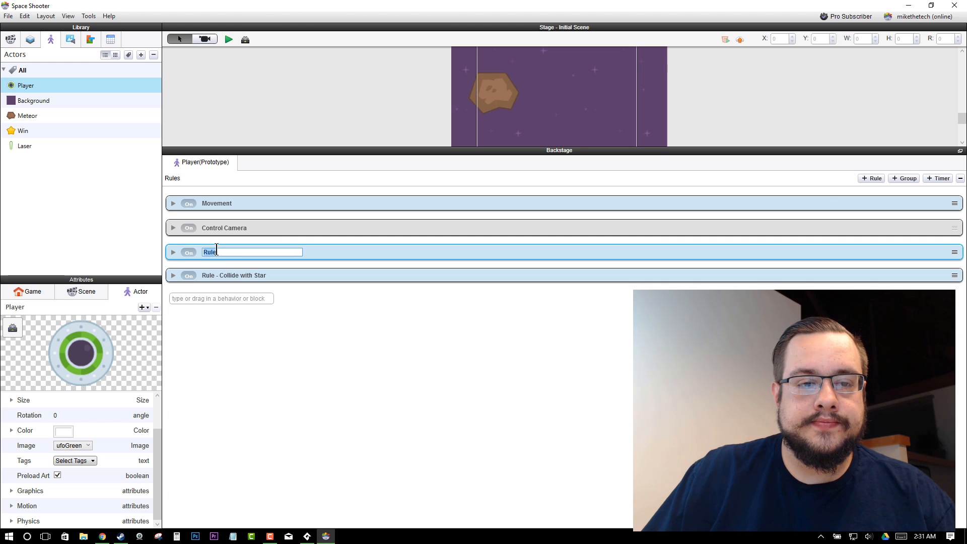
pyautogui.click(219, 250)
pyautogui.write('- Collid')
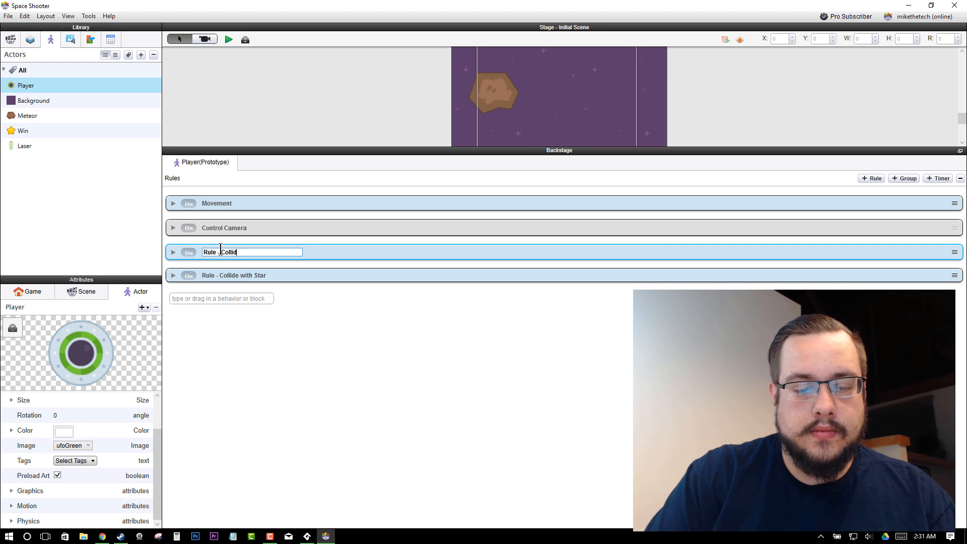
pyautogui.write('e with Mete')
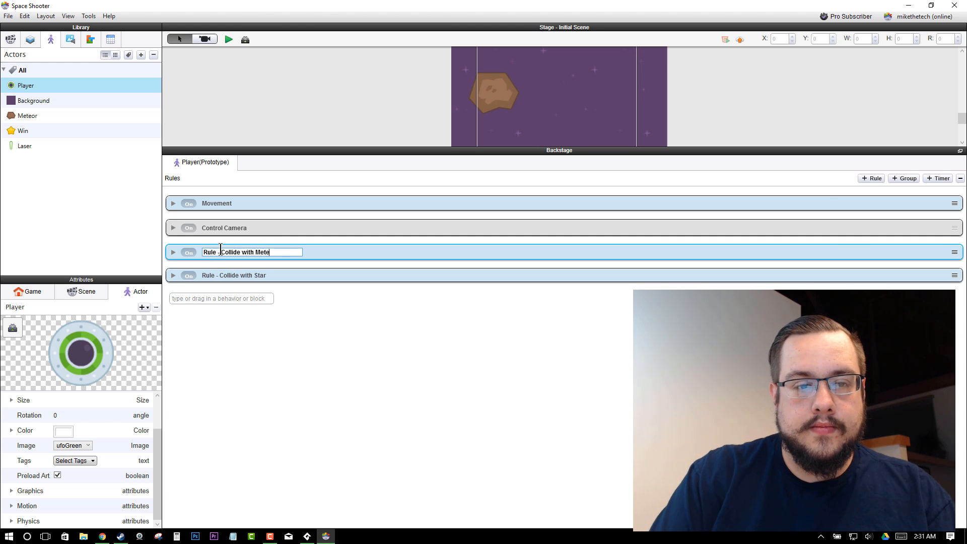
pyautogui.write('or')
pyautogui.press('Return')
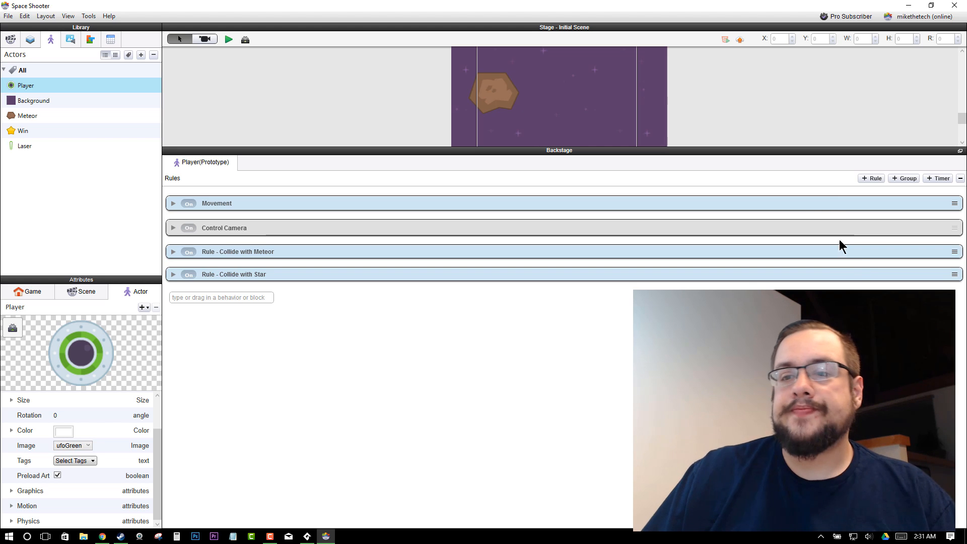
# Step: Add a new rule to the Player with a key condition for the space key being down
pyautogui.click(875, 178)
pyautogui.click(270, 342)
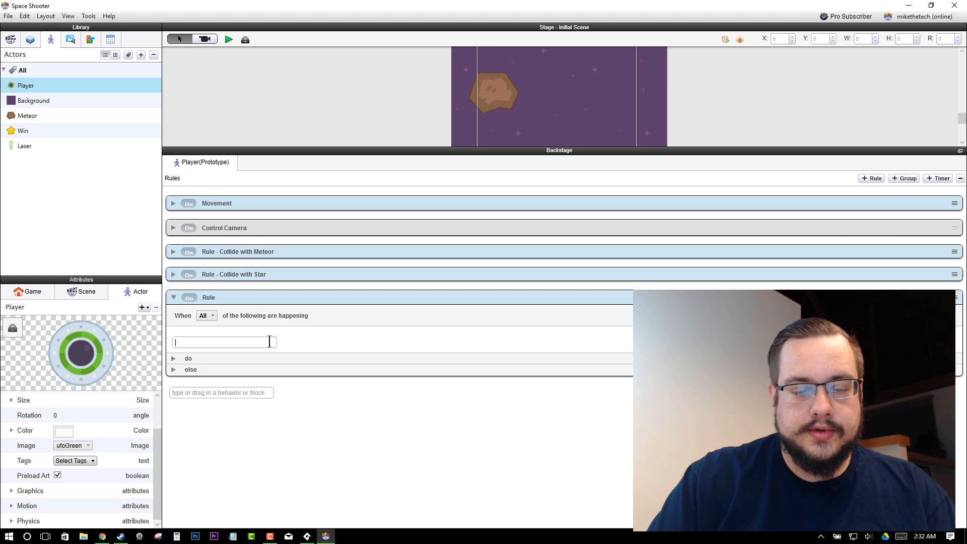
pyautogui.write('key')
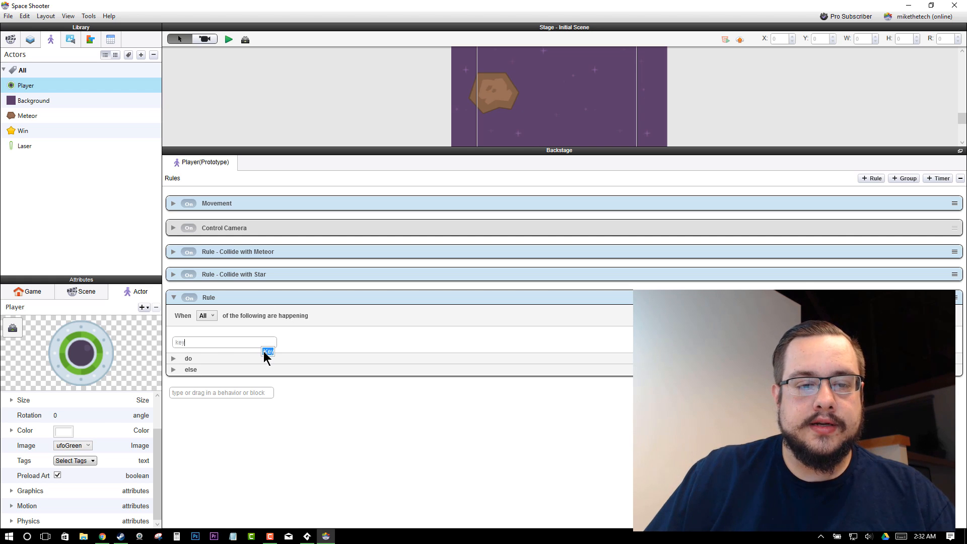
pyautogui.click(267, 352)
pyautogui.click(276, 338)
pyautogui.press('space')
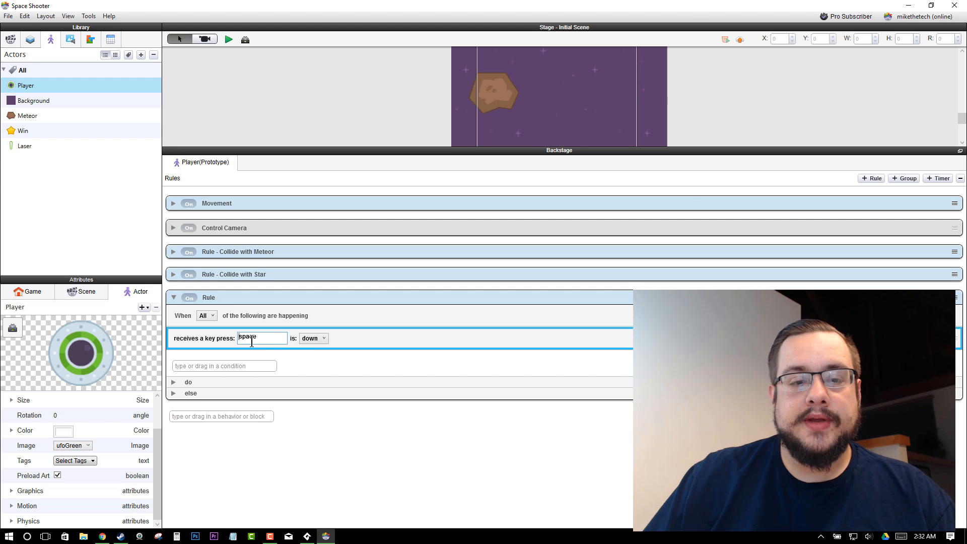
# Step: Add a Spawn Actor behavior to the do section of the Player's space key rule, spawning the Laser actor
pyautogui.click(294, 361)
pyautogui.click(172, 382)
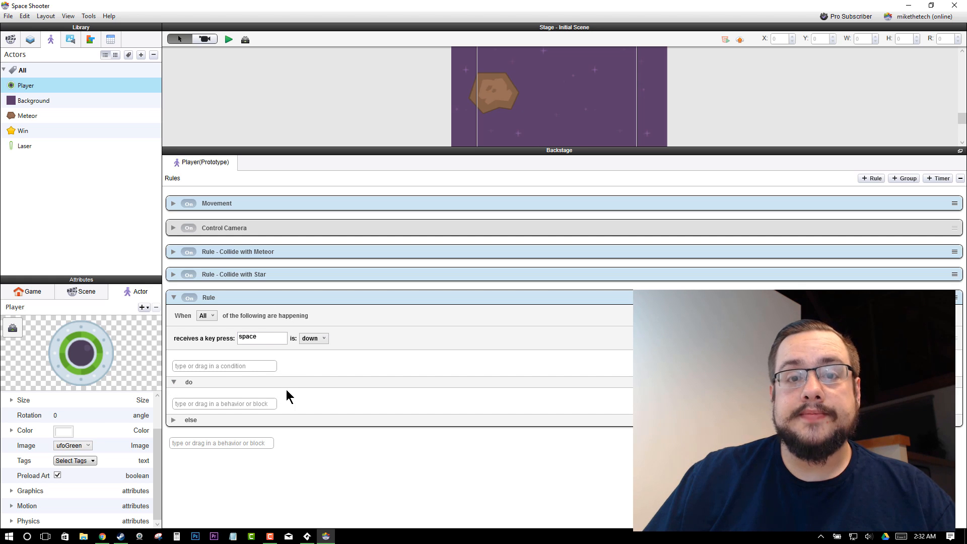
pyautogui.click(246, 403)
pyautogui.write('spa')
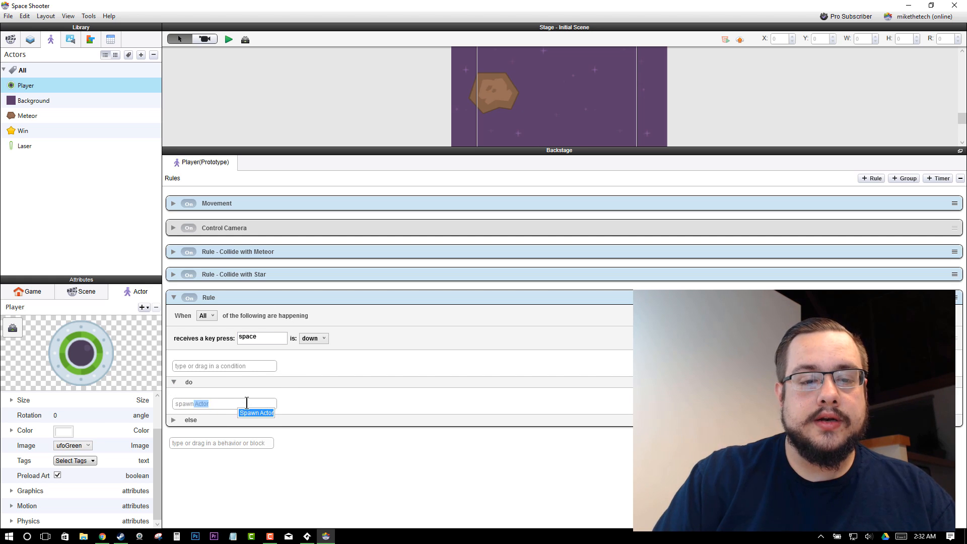
pyautogui.write('wn')
pyautogui.click(256, 412)
pyautogui.click(233, 423)
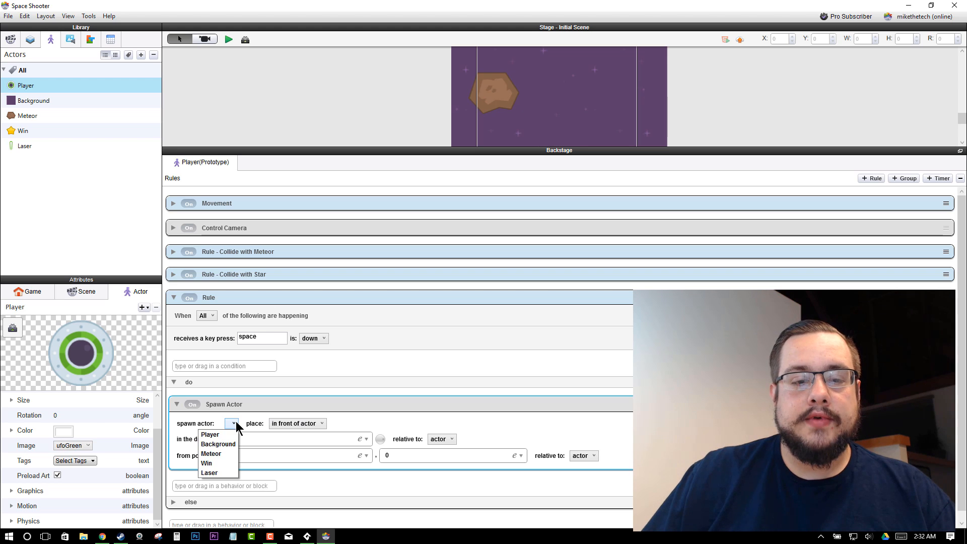
pyautogui.click(216, 470)
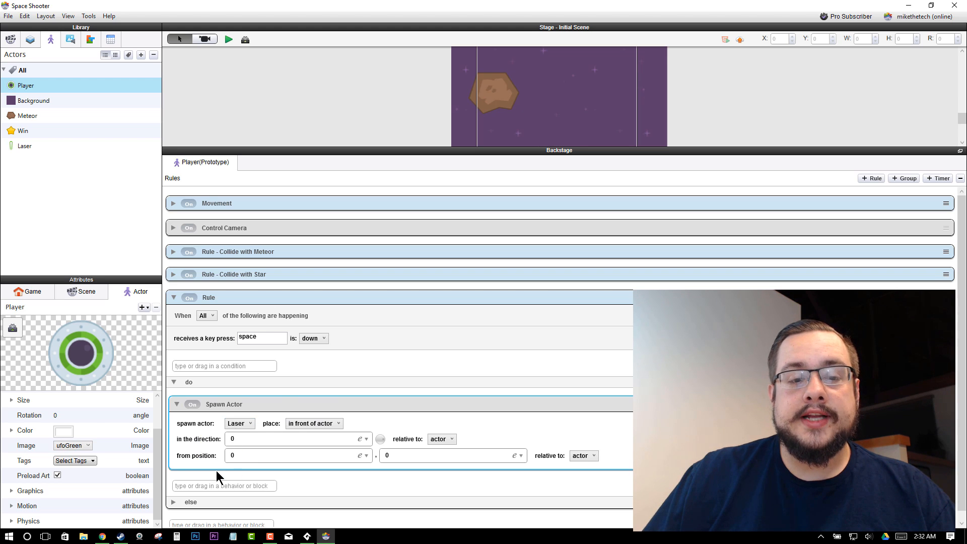
# Step: Place the spawned Laser in back of actor, keeping its direction relative to the actor
pyautogui.click(308, 423)
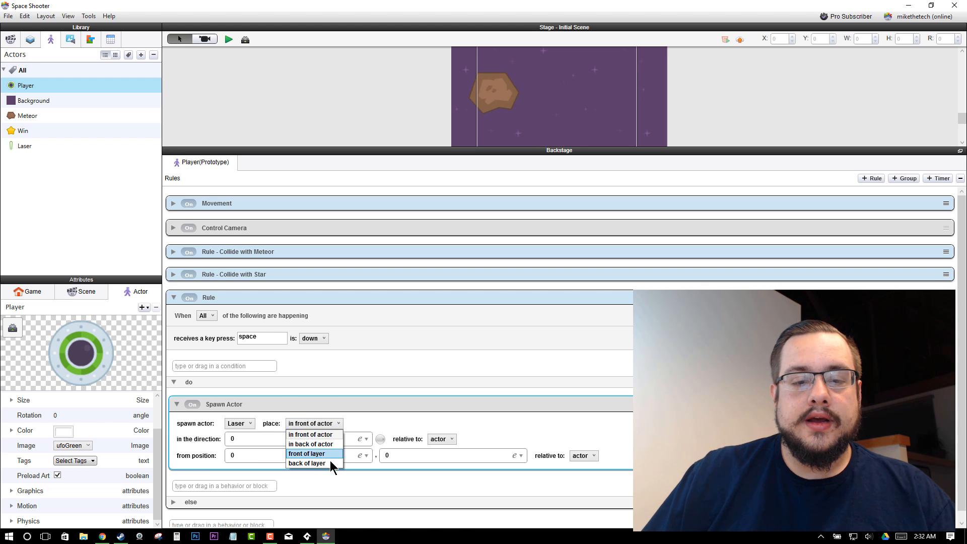
pyautogui.click(336, 441)
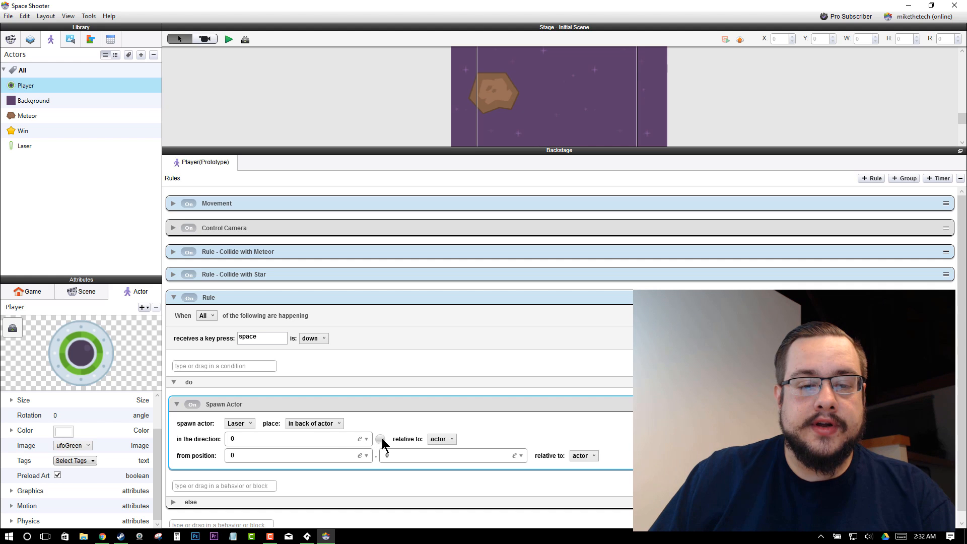
pyautogui.click(445, 439)
pyautogui.click(496, 446)
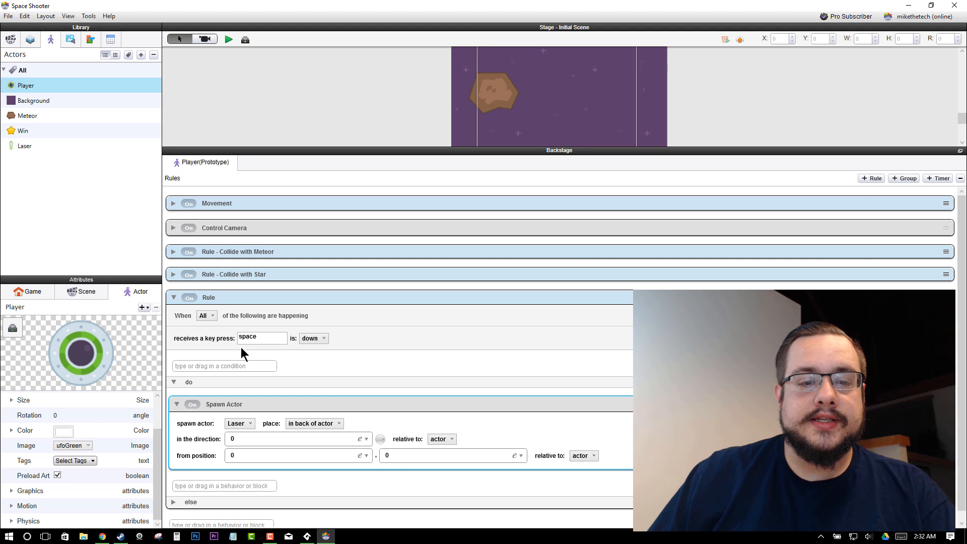
# Step: Preview the game, fire the laser repeatedly to check how the shots travel, and return to the editor
pyautogui.click(228, 40)
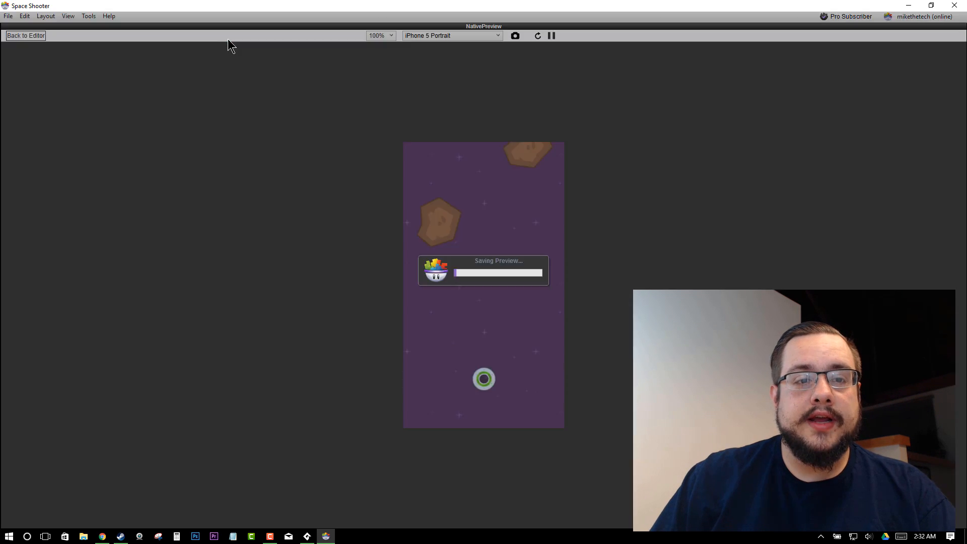
pyautogui.press('space')
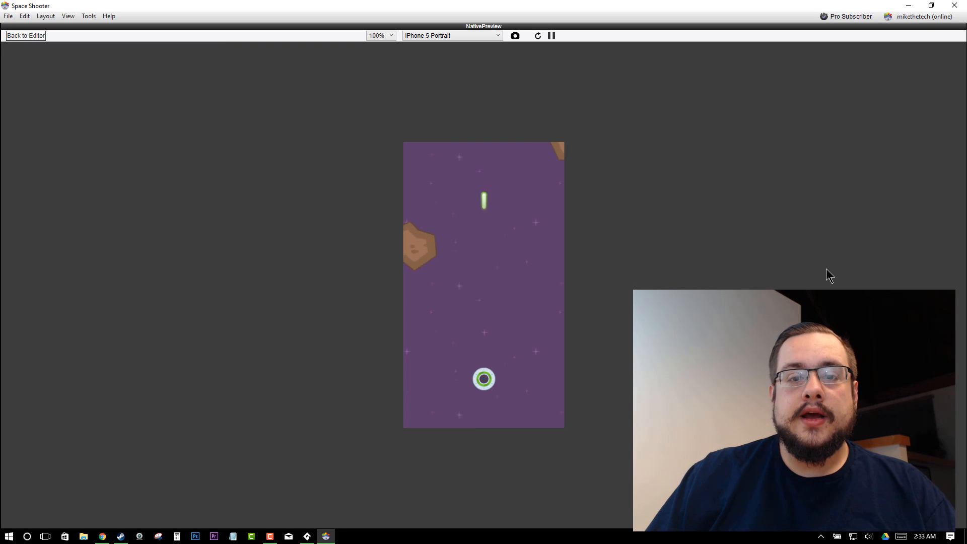
pyautogui.press('space')
pyautogui.press('space')
pyautogui.press('space')
pyautogui.press('space')
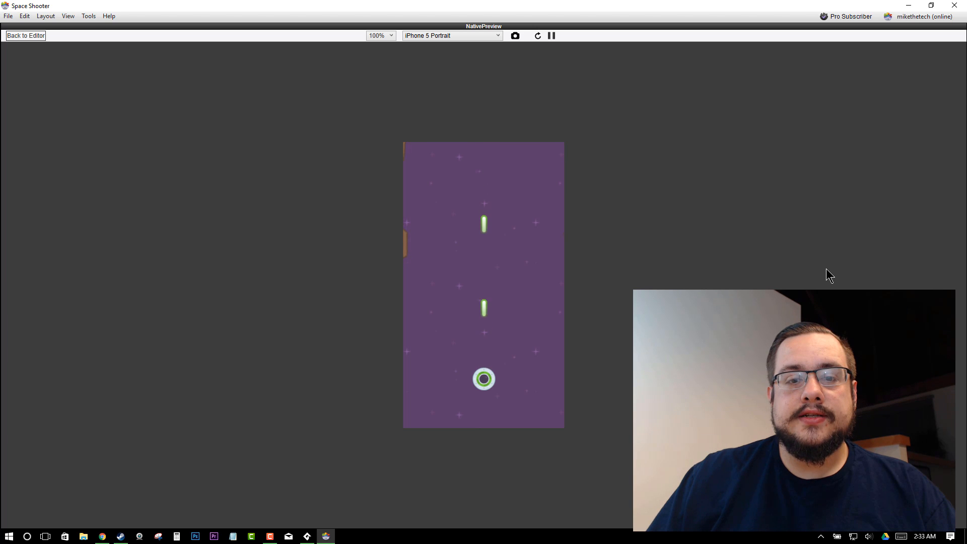
pyautogui.press('space')
pyautogui.press('space')
pyautogui.press('space')
pyautogui.press('space')
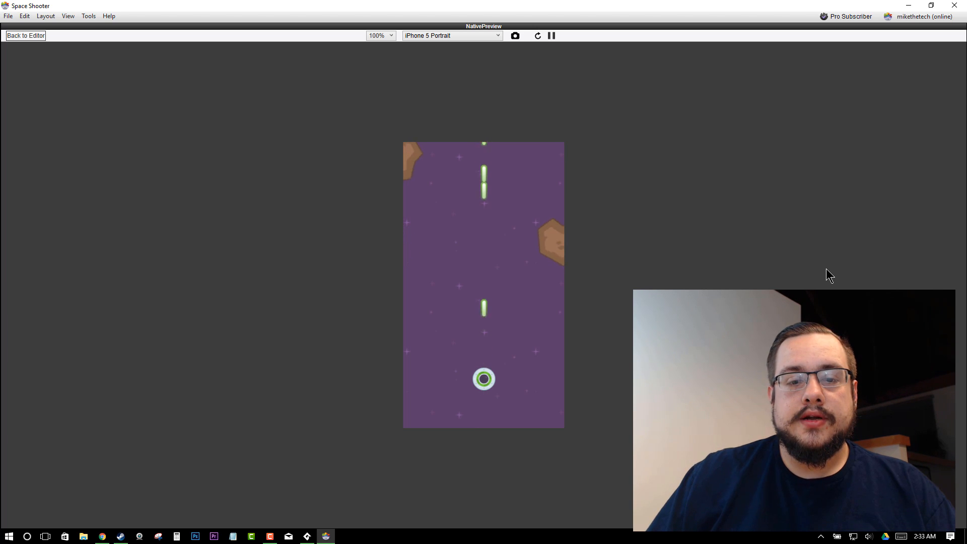
pyautogui.press('space')
pyautogui.press('space')
pyautogui.press('space')
pyautogui.press('space')
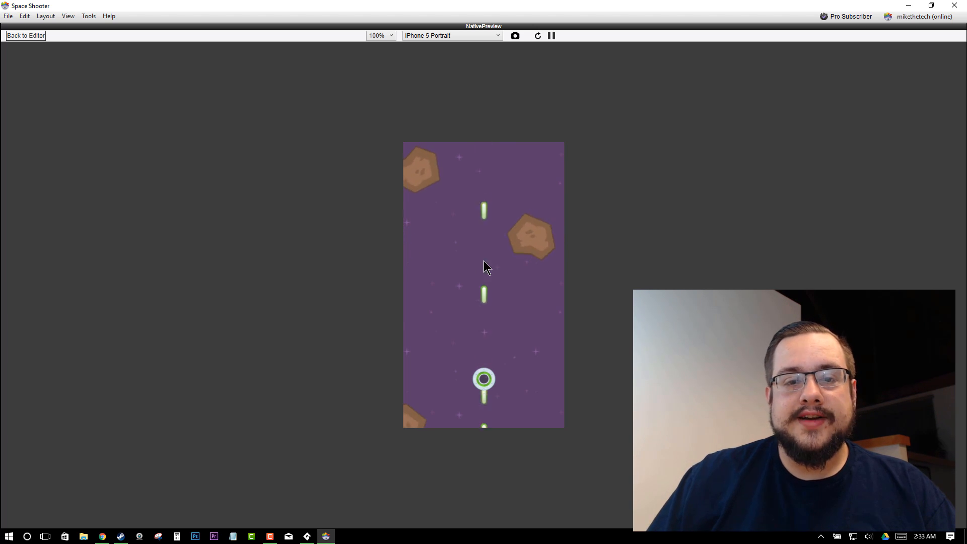
pyautogui.press('space')
pyautogui.press('space')
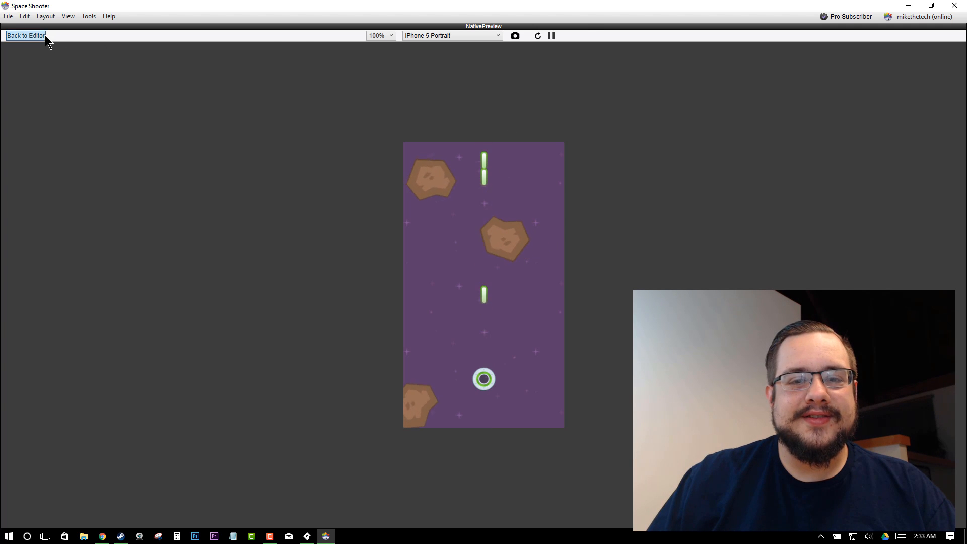
pyautogui.click(40, 36)
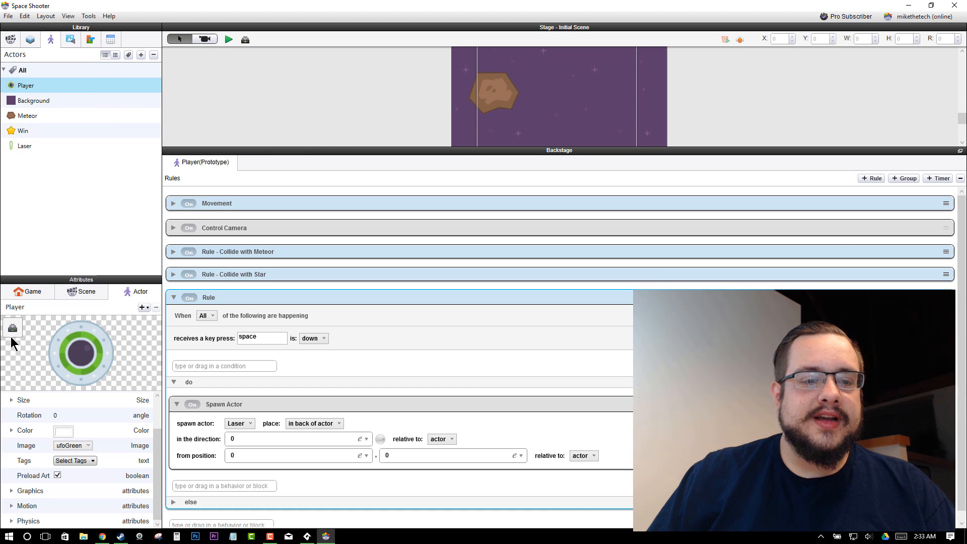
# Step: Turn off Wrap Y in the Initial Scene's attributes
pyautogui.click(34, 291)
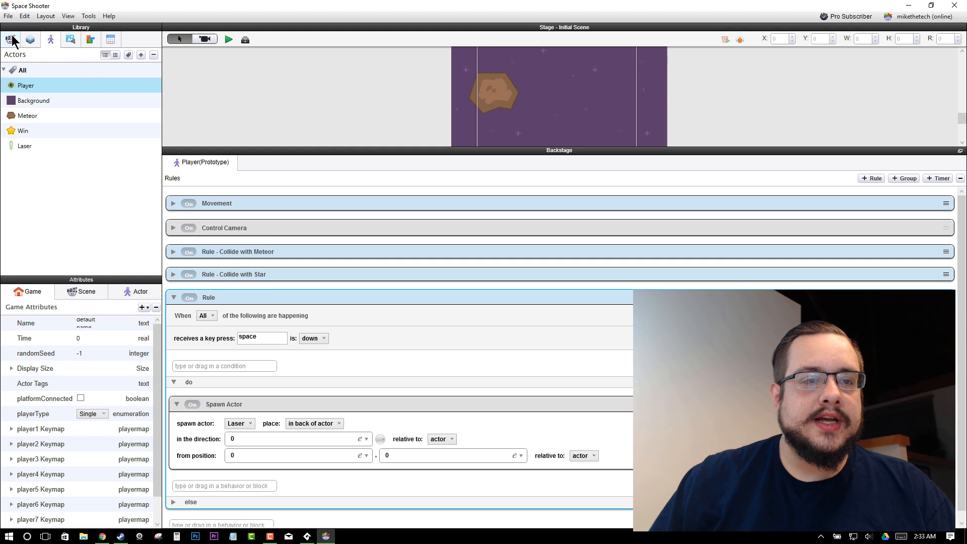
pyautogui.click(71, 294)
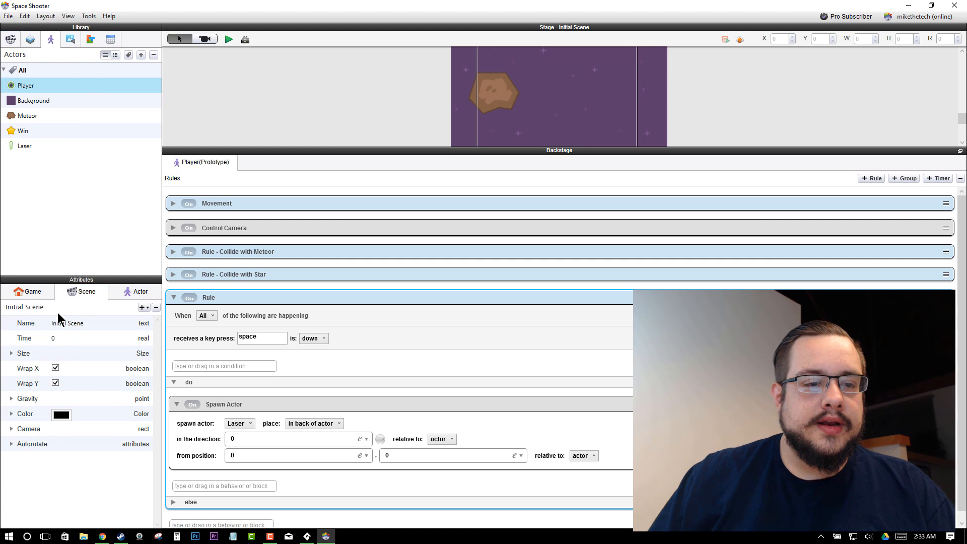
pyautogui.click(56, 383)
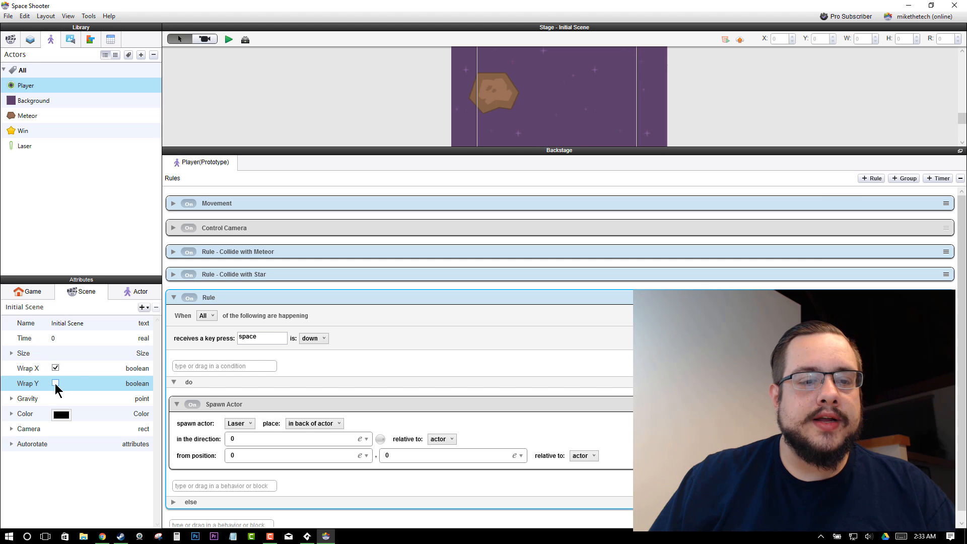
# Step: Preview the game again, test firing while moving the ship upward, and return to the editor
pyautogui.click(228, 39)
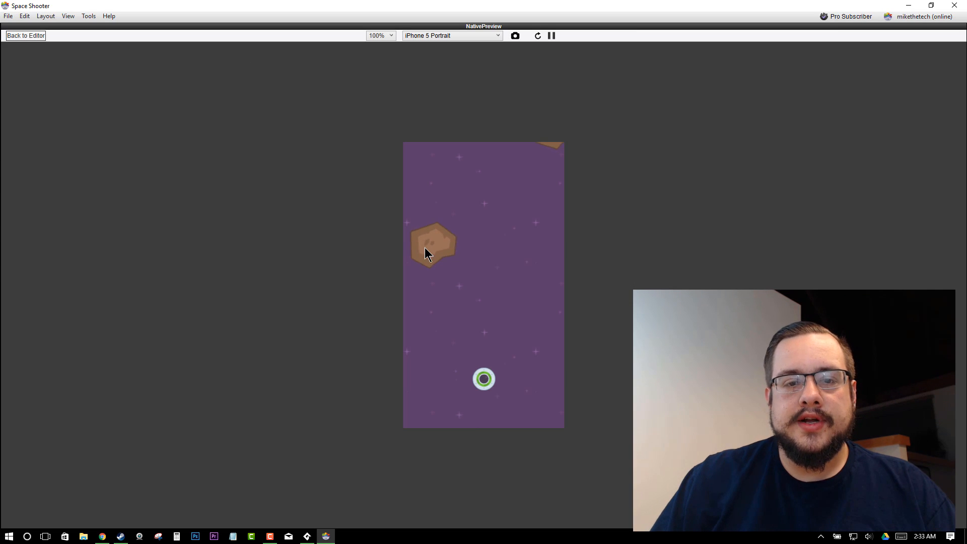
pyautogui.press('space')
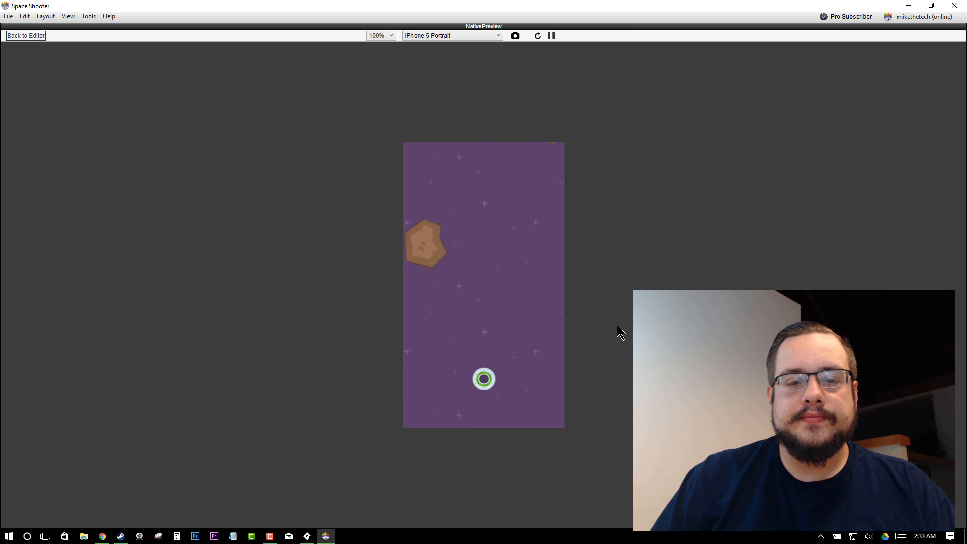
pyautogui.press('Up')
pyautogui.press('space')
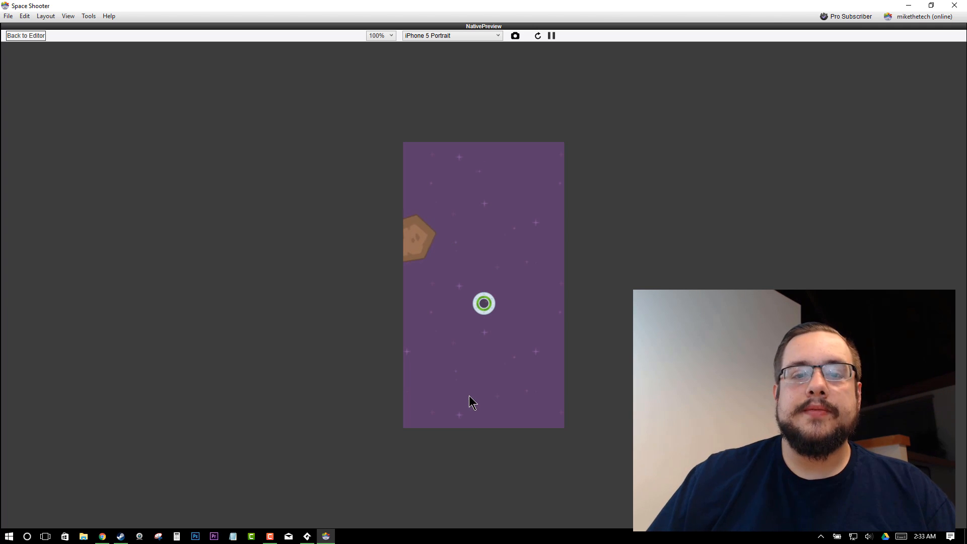
pyautogui.click(39, 36)
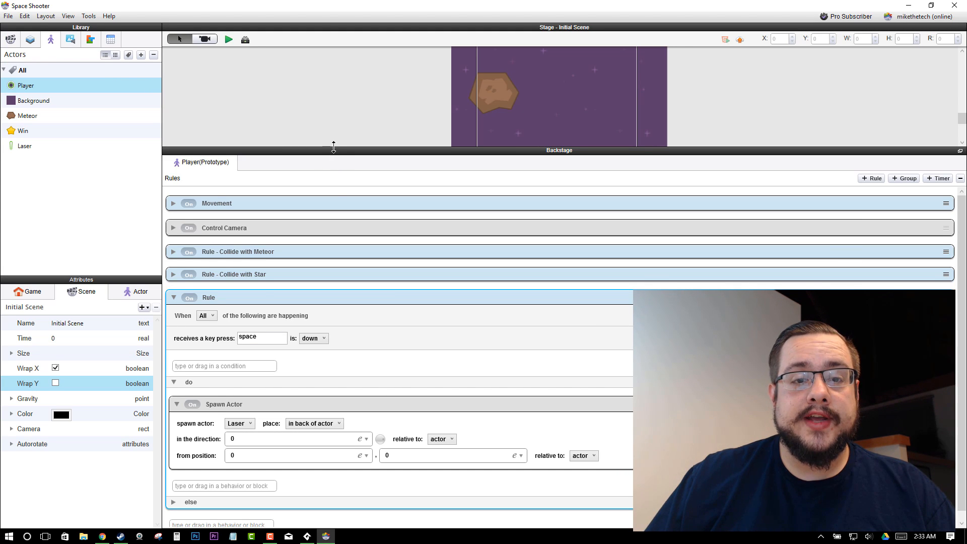
# Step: Enlarge the stage area and add a rule to the Meteor with a condition for colliding with an actor of type Laser
pyautogui.moveTo(332, 148); pyautogui.dragTo(344, 286)
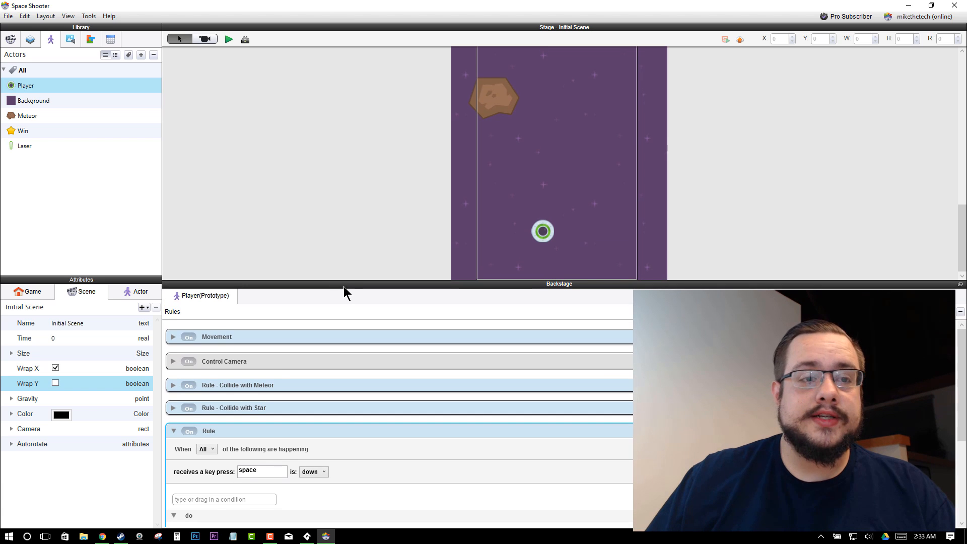
pyautogui.click(39, 115)
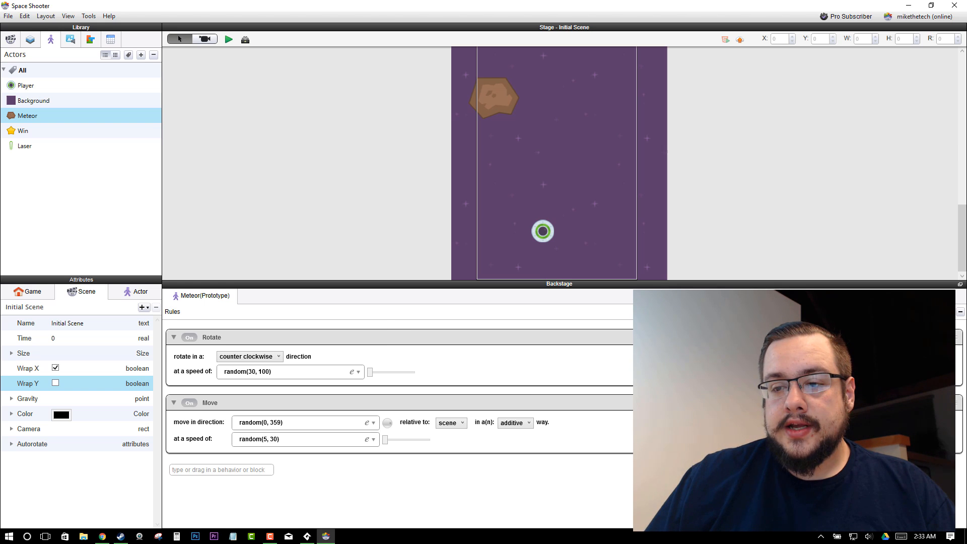
pyautogui.click(944, 311)
pyautogui.scroll(-2, 228, 490)
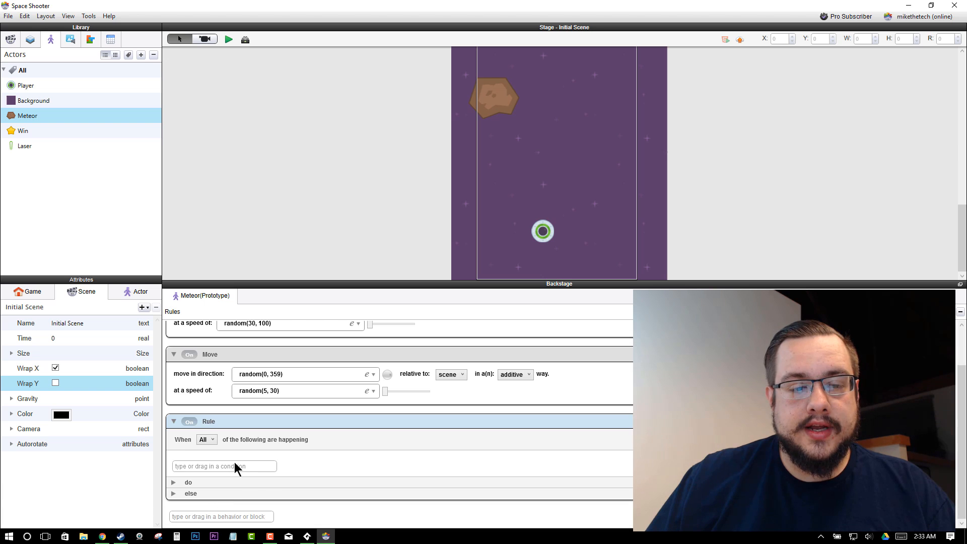
pyautogui.click(260, 465)
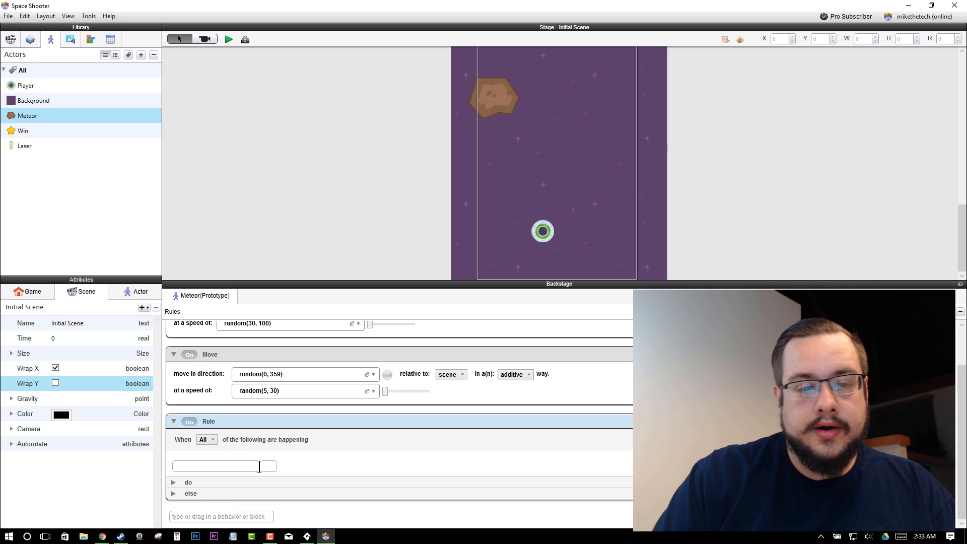
pyautogui.write('coll')
pyautogui.press('Return')
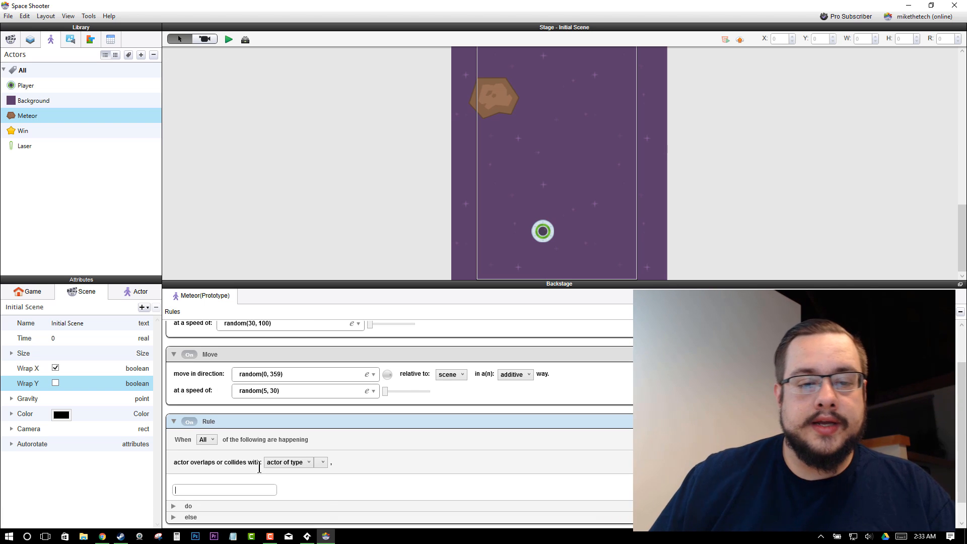
pyautogui.click(322, 461)
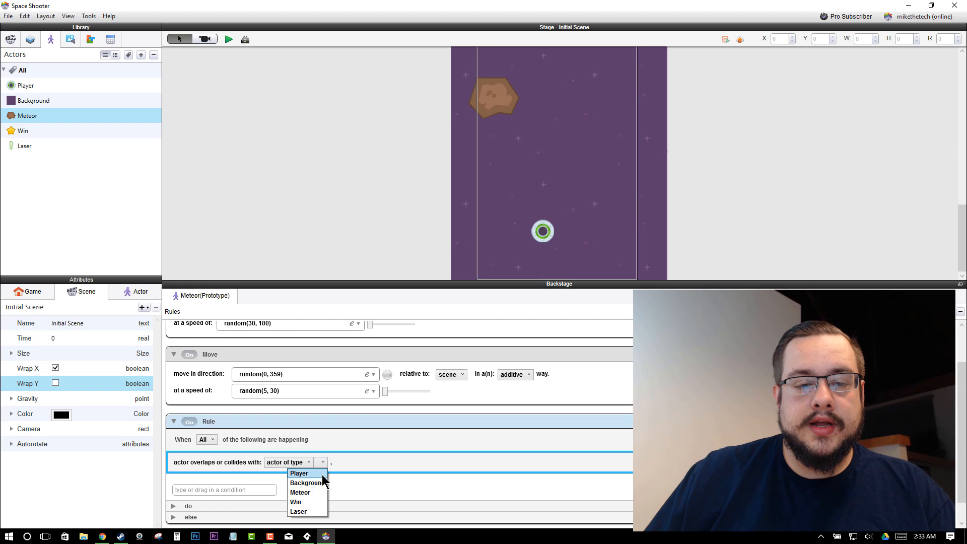
pyautogui.click(312, 511)
# Step: Add a Change Attribute behavior to the do section of the Meteor's laser collision rule
pyautogui.click(173, 506)
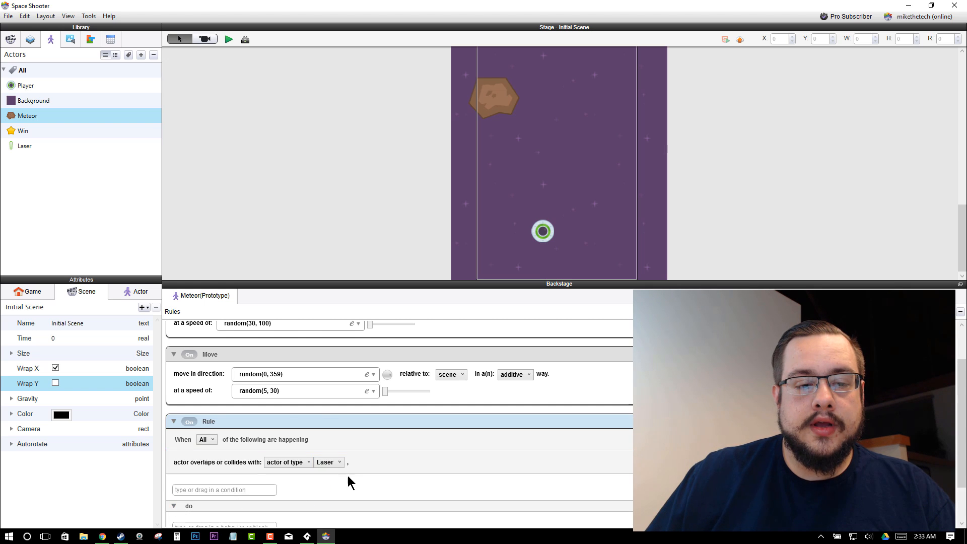
pyautogui.scroll(-1, 282, 477)
pyautogui.click(222, 476)
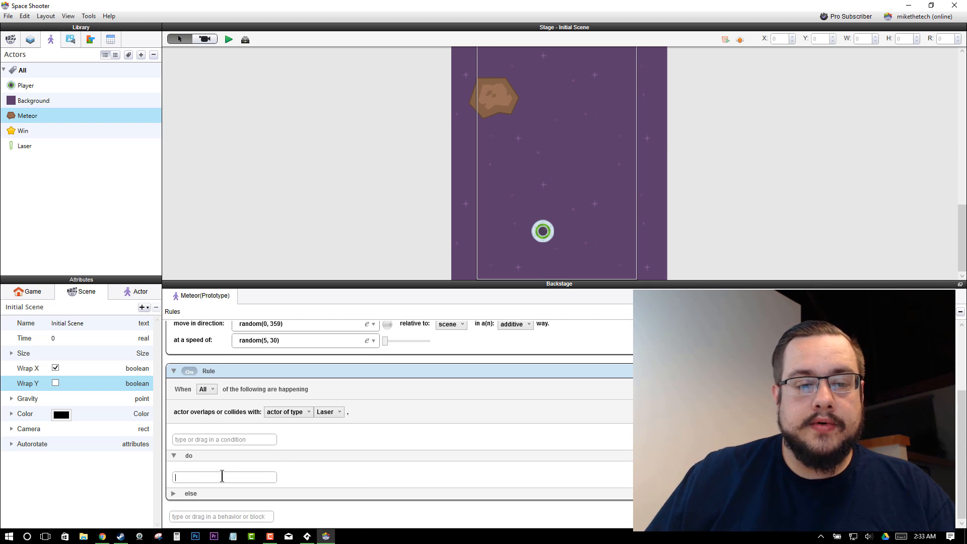
pyautogui.write('a')
pyautogui.press('BackSpace')
pyautogui.press('BackSpace')
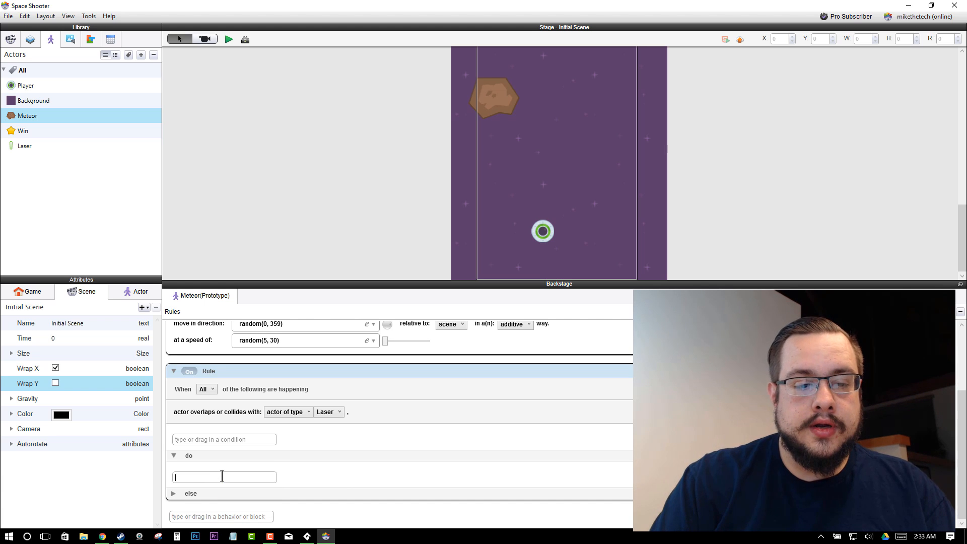
pyautogui.write('change attribute')
pyautogui.press('Return')
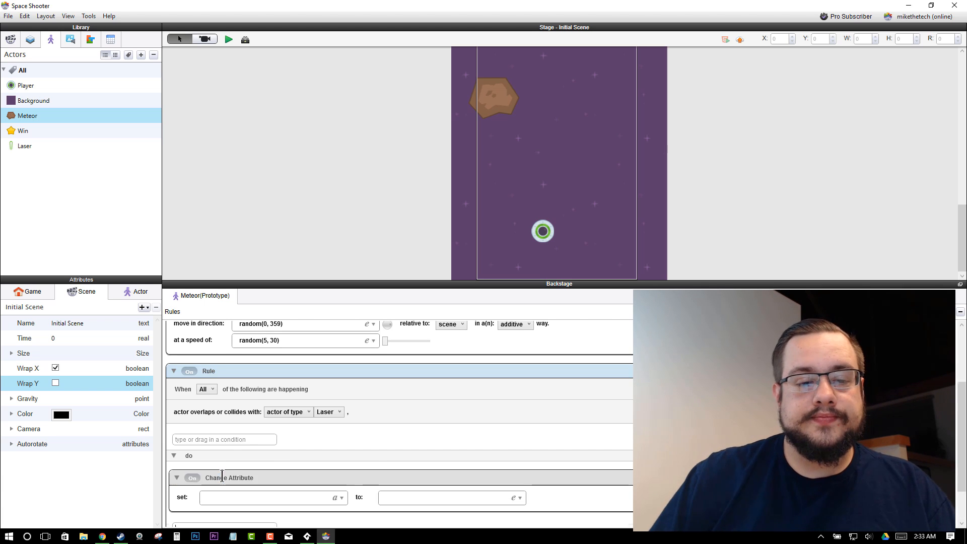
# Step: Choose the Meteor's own hp attribute as the one the Change Attribute behavior sets
pyautogui.scroll(-1, 344, 438)
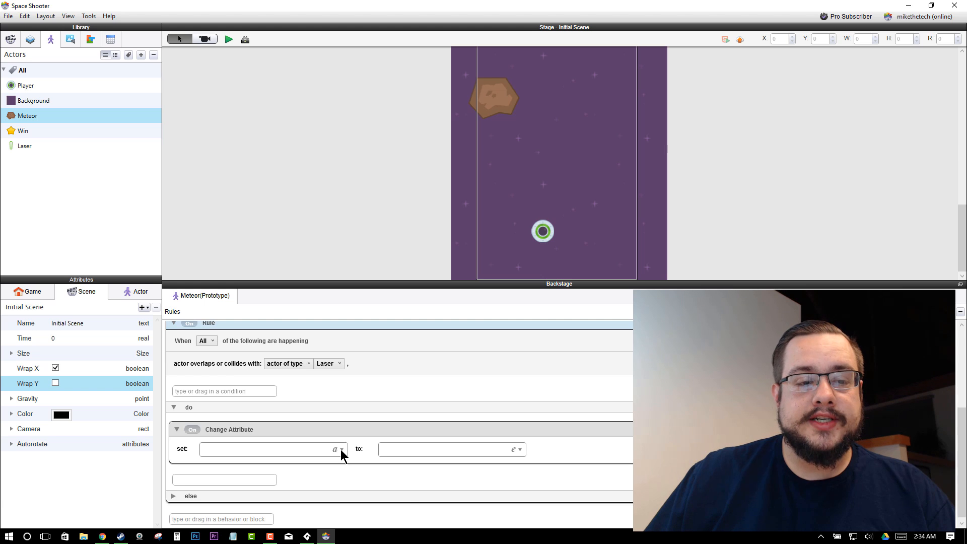
pyautogui.click(341, 449)
pyautogui.click(287, 476)
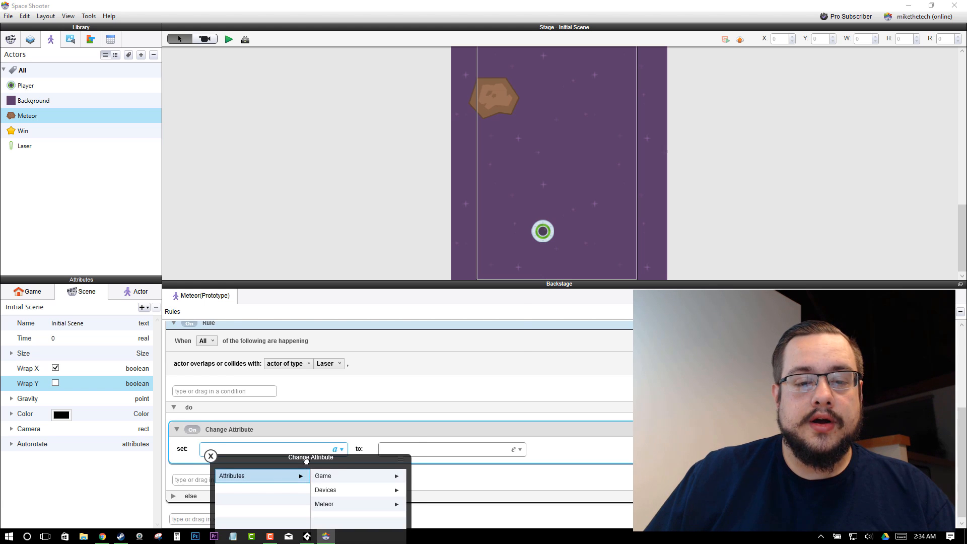
pyautogui.moveTo(307, 461); pyautogui.dragTo(419, 246)
pyautogui.click(454, 289)
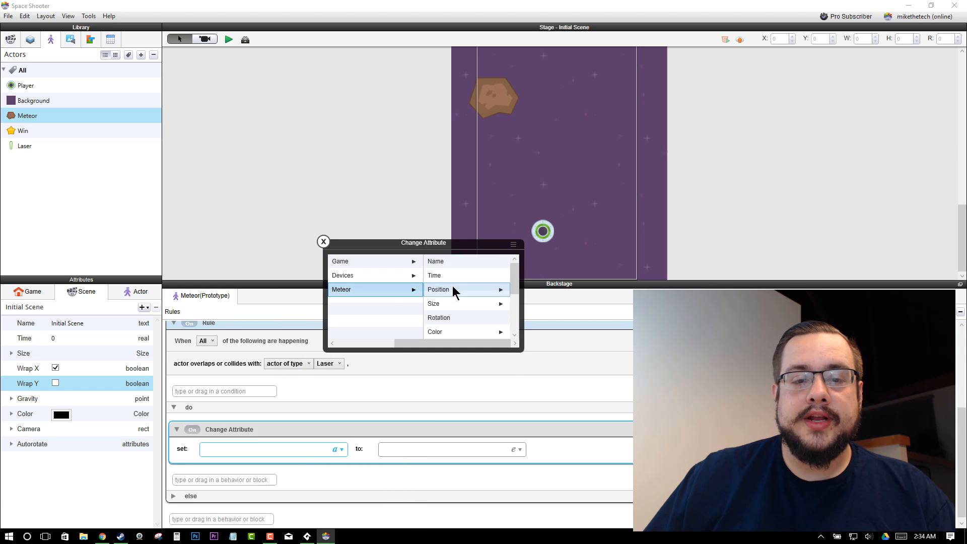
pyautogui.scroll(-3, 453, 288)
pyautogui.click(447, 287)
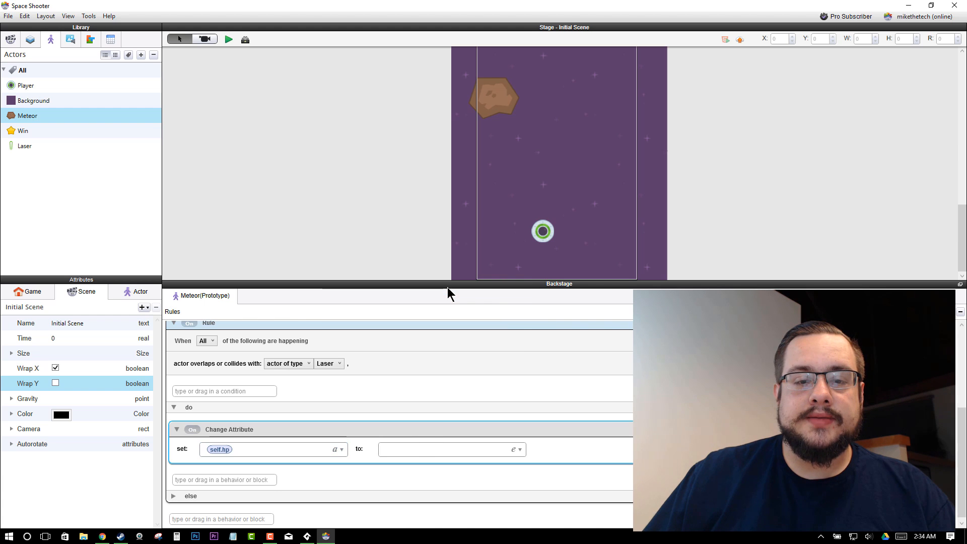
# Step: Set the Change Attribute behavior's value to the expression self.hp-1 using the Meteor's own hp attribute
pyautogui.click(520, 449)
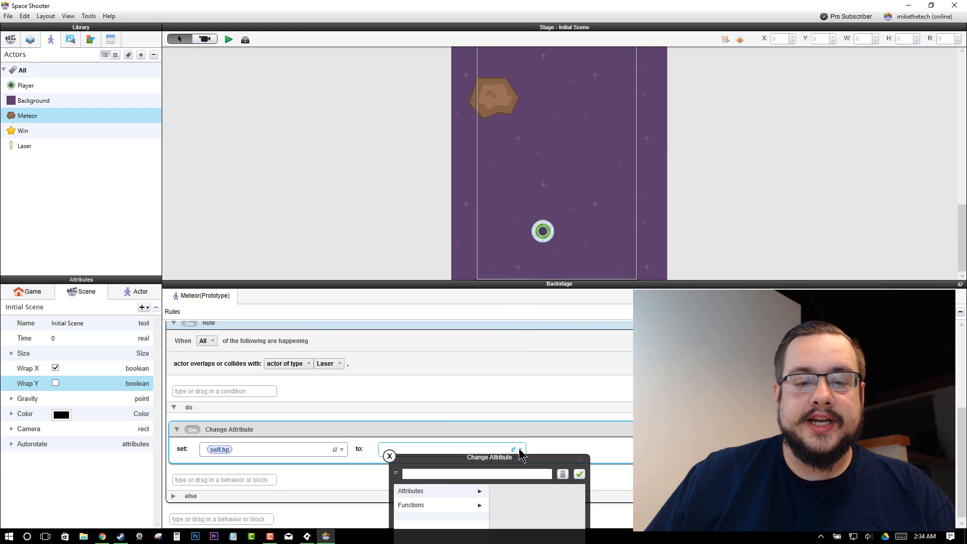
pyautogui.moveTo(455, 459); pyautogui.dragTo(532, 214)
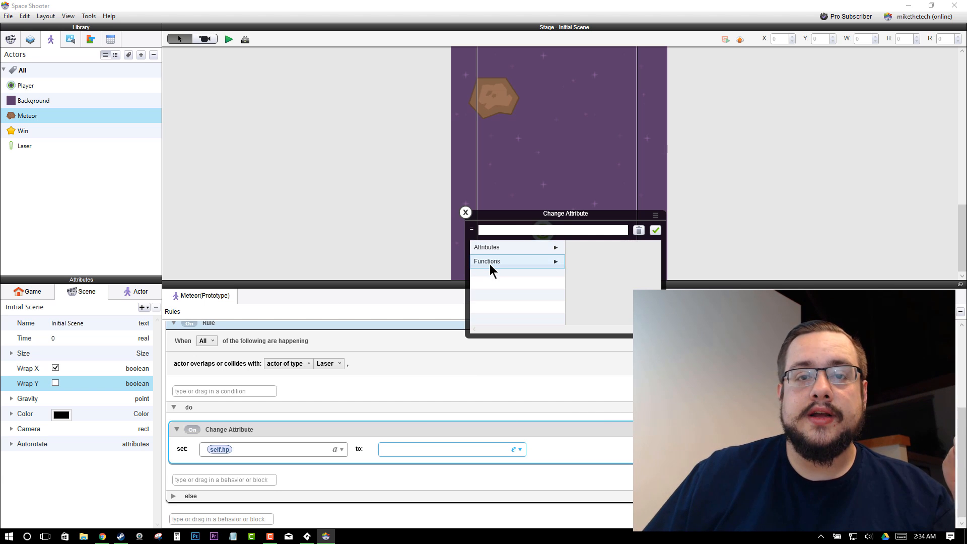
pyautogui.click(478, 247)
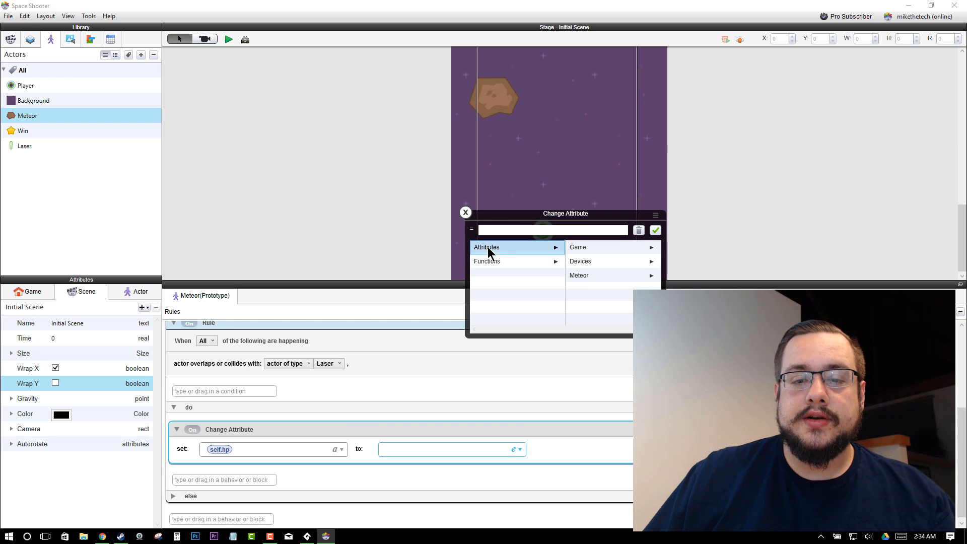
pyautogui.click(583, 275)
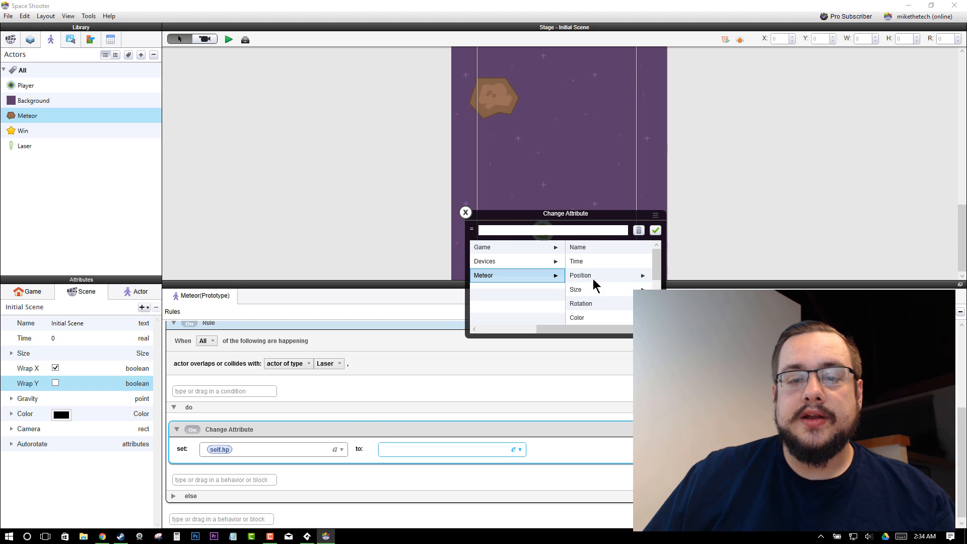
pyautogui.scroll(-3, 599, 280)
pyautogui.click(595, 289)
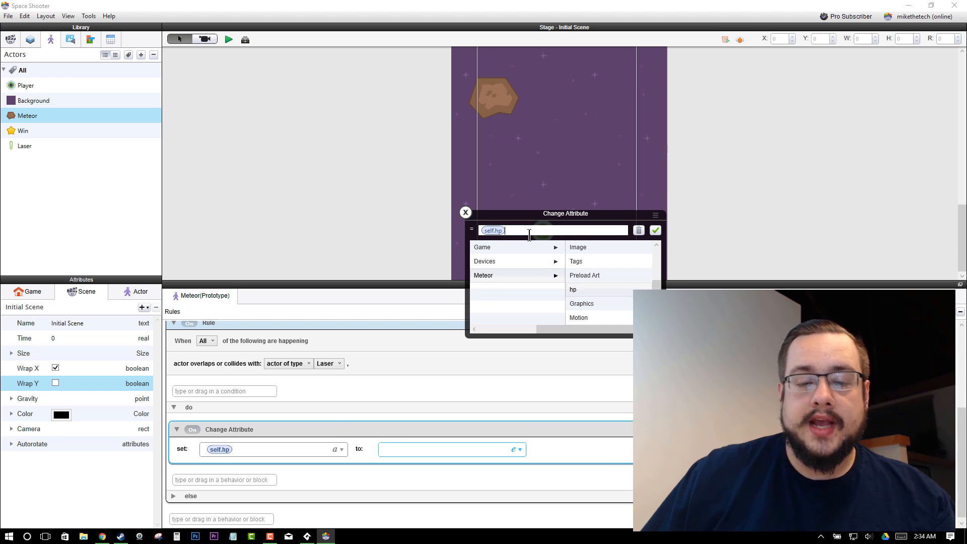
pyautogui.write('-1')
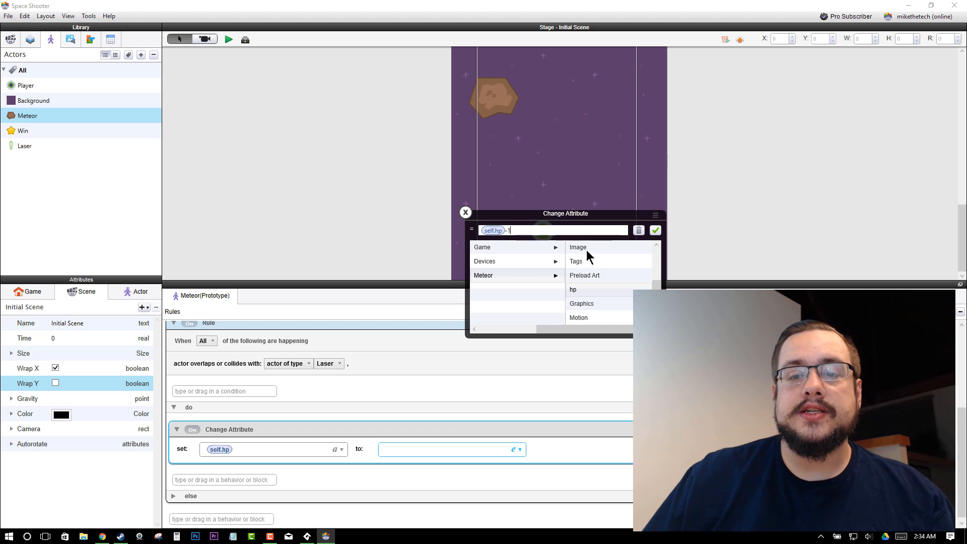
pyautogui.click(655, 230)
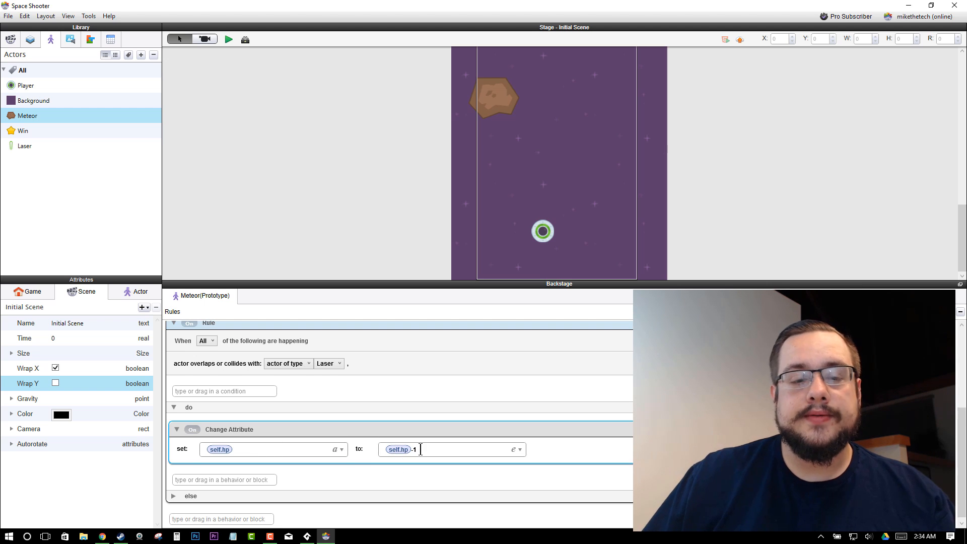
pyautogui.scroll(-1, 316, 461)
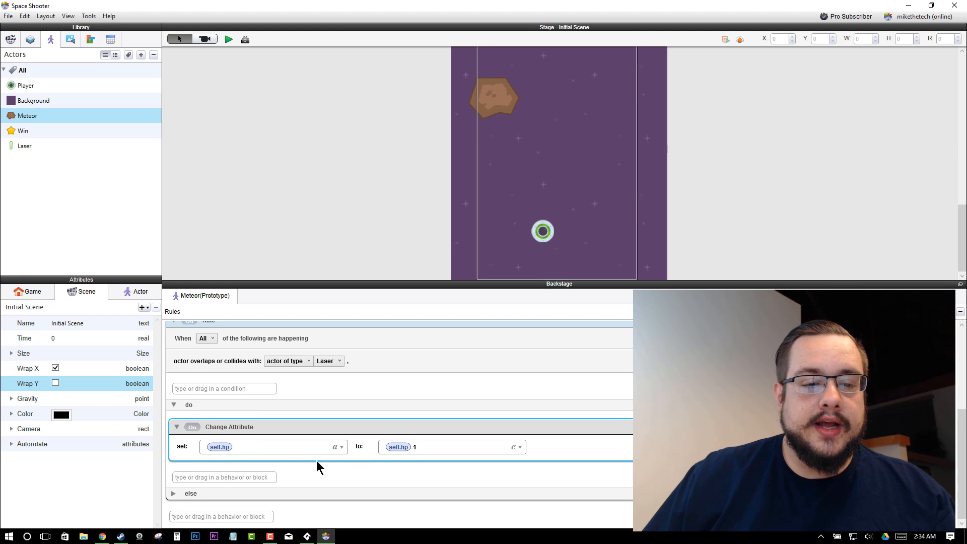
pyautogui.click(232, 478)
pyautogui.write('destroy')
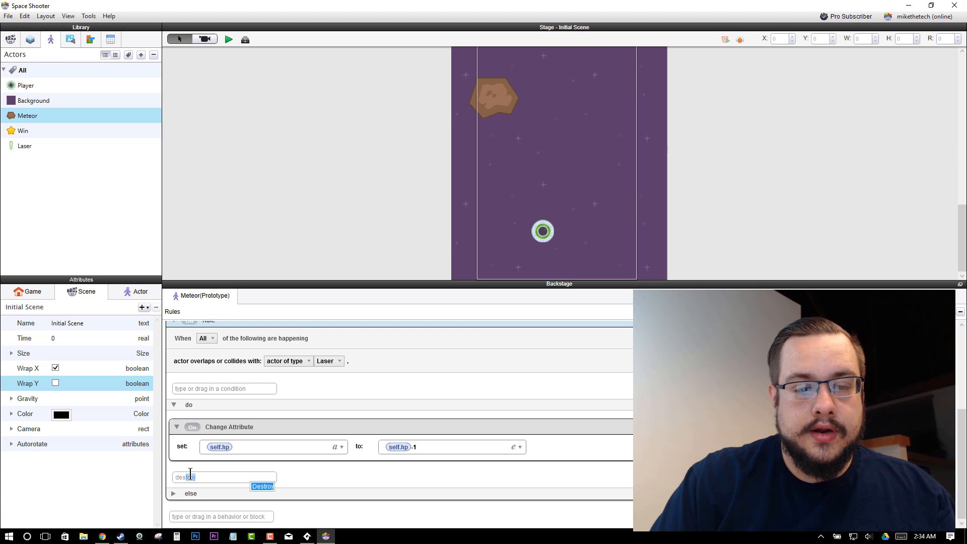
pyautogui.press('Return')
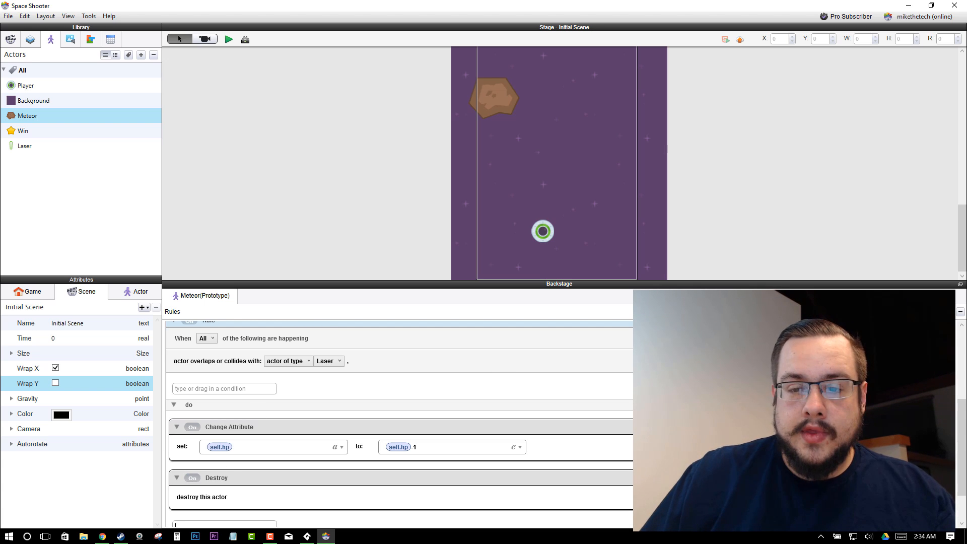
pyautogui.click(591, 488)
pyautogui.press('Delete')
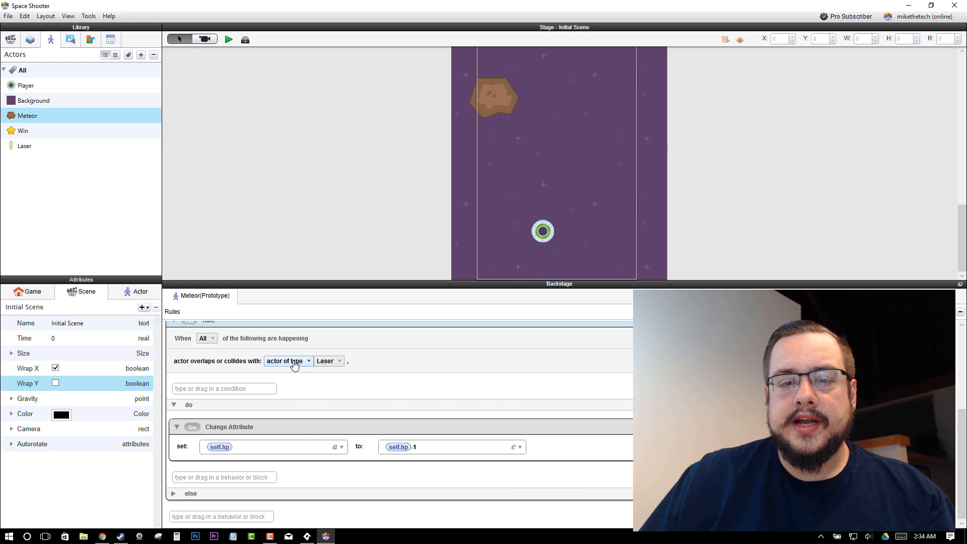
# Step: Add a rule to the Laser with a condition for overlapping or colliding with an actor of type Meteor
pyautogui.click(23, 147)
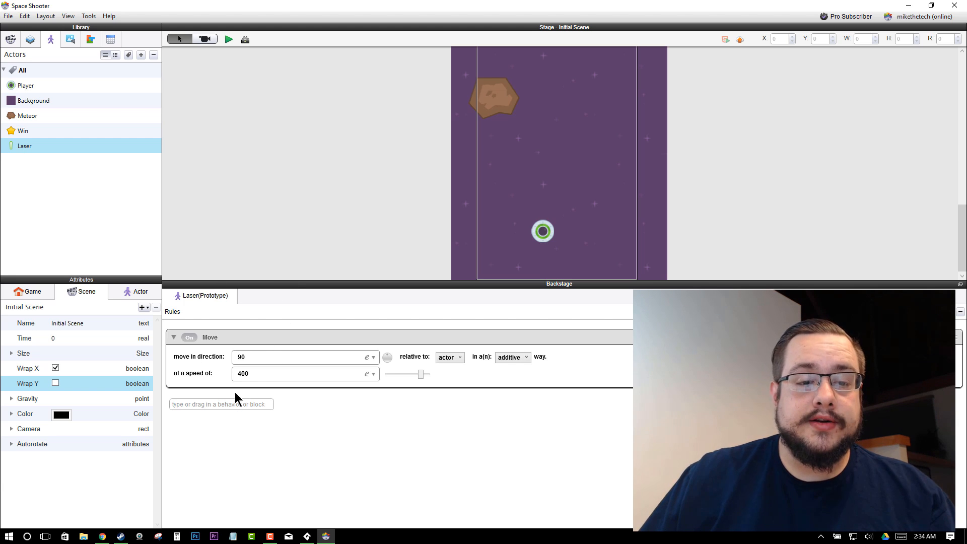
pyautogui.click(946, 311)
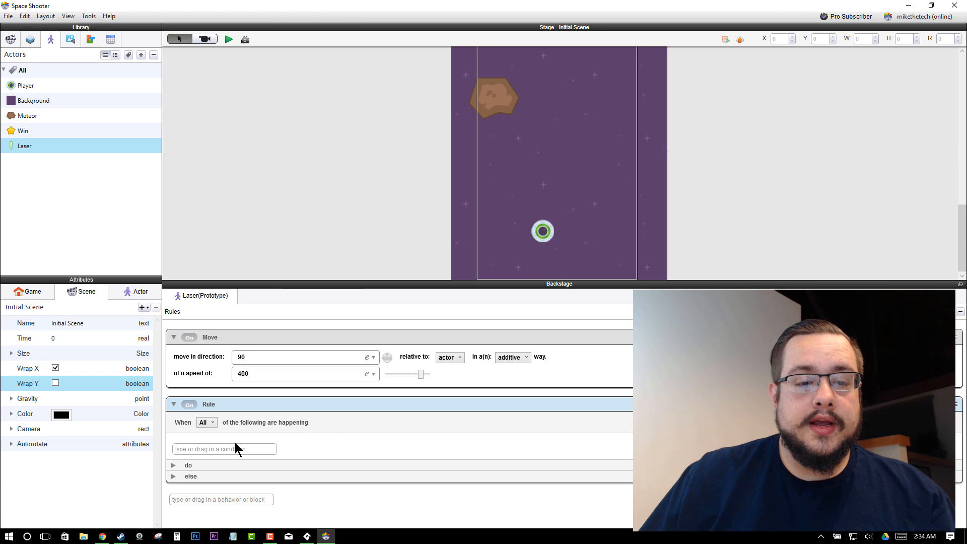
pyautogui.click(249, 453)
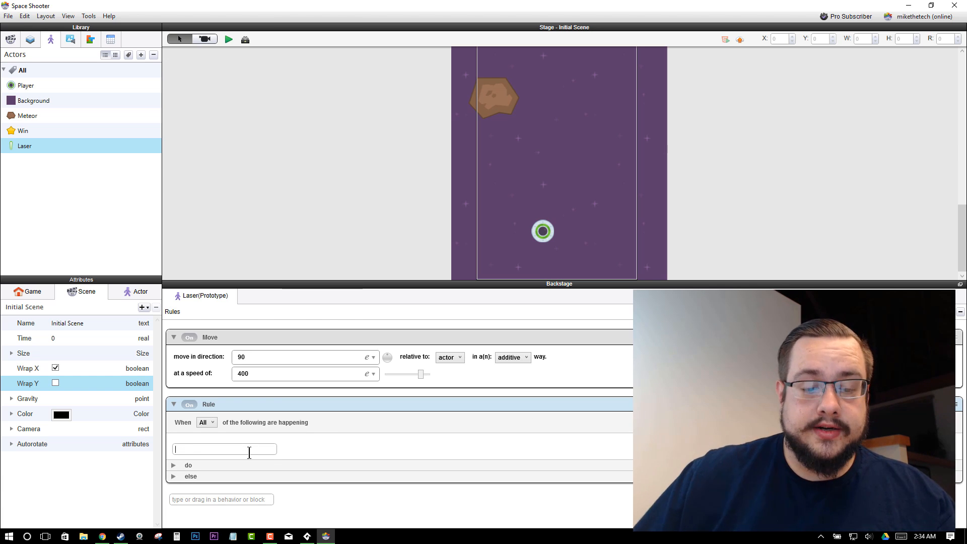
pyautogui.write('coll')
pyautogui.press('Return')
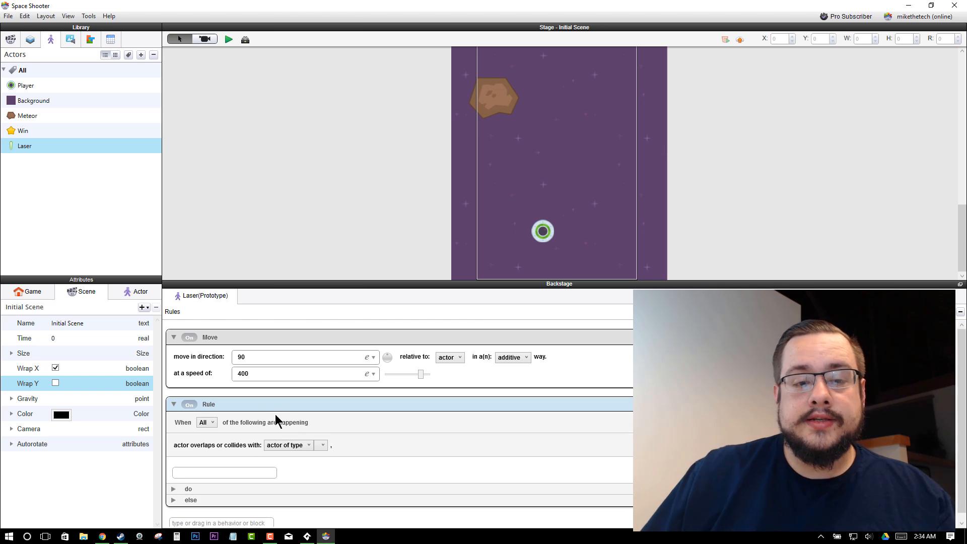
pyautogui.click(321, 446)
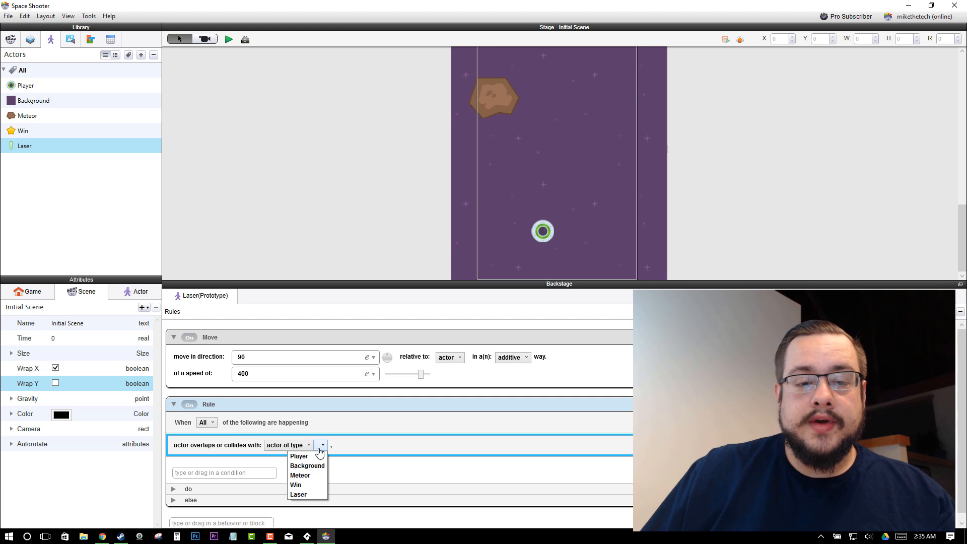
pyautogui.click(319, 475)
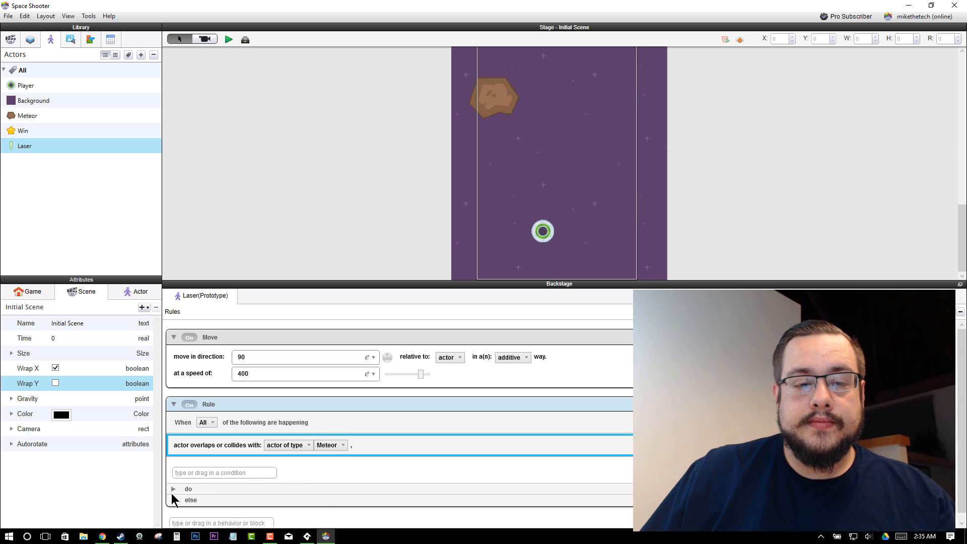
# Step: Add a Destroy behavior to the do section of the Laser's meteor collision rule
pyautogui.click(174, 488)
pyautogui.click(219, 510)
pyautogui.write('destroy')
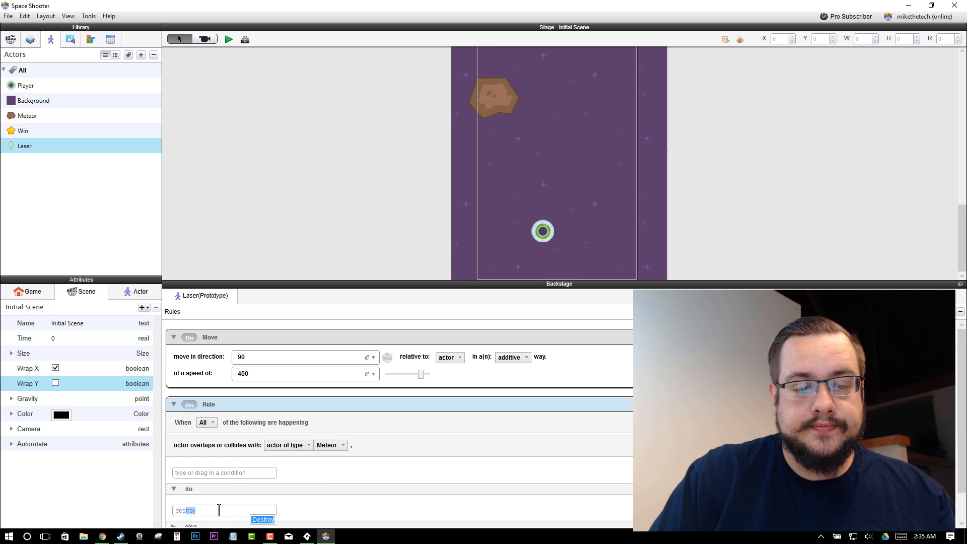
pyautogui.press('Return')
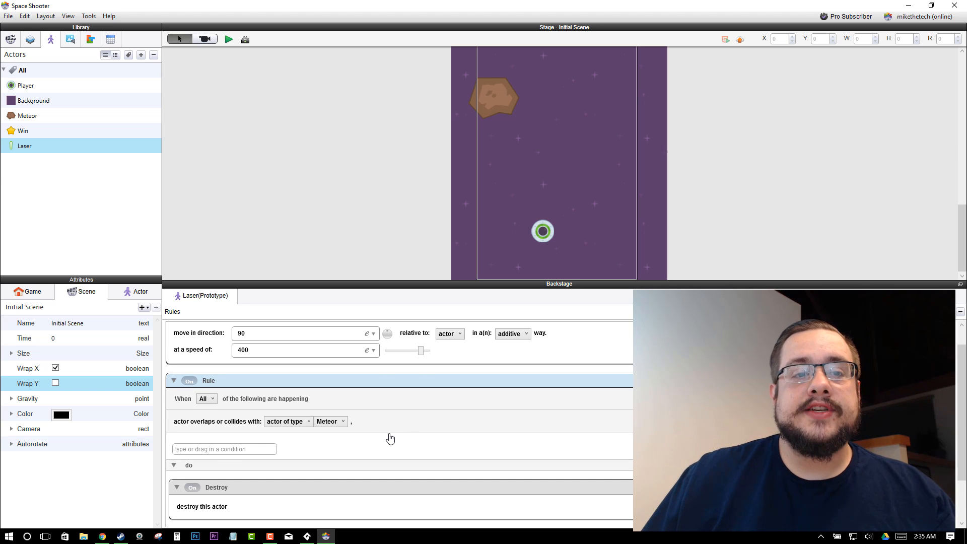
# Step: Preview the game, move the ship up and to the left while firing lasers at the meteor, and return to the editor
pyautogui.click(229, 41)
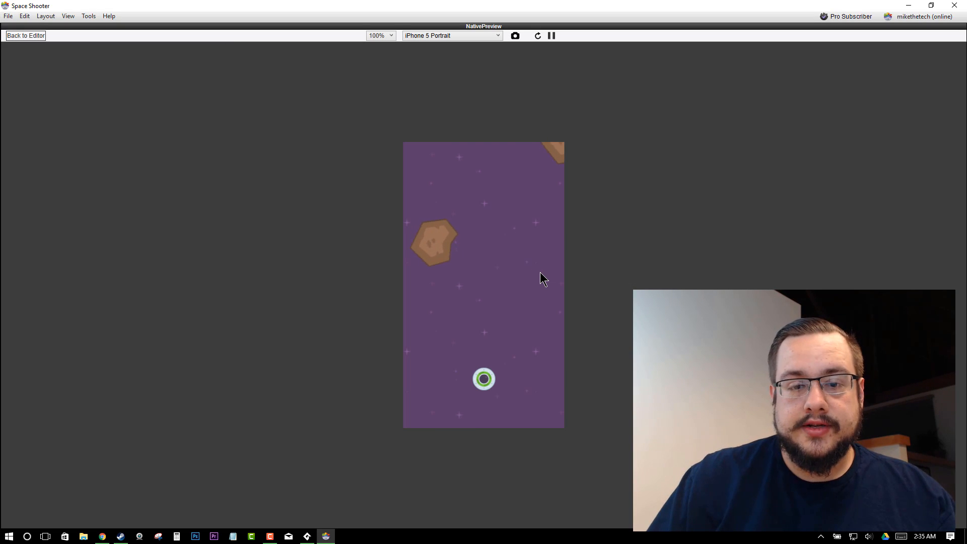
pyautogui.press('Left')
pyautogui.press('Up')
pyautogui.press('space')
pyautogui.press('Left')
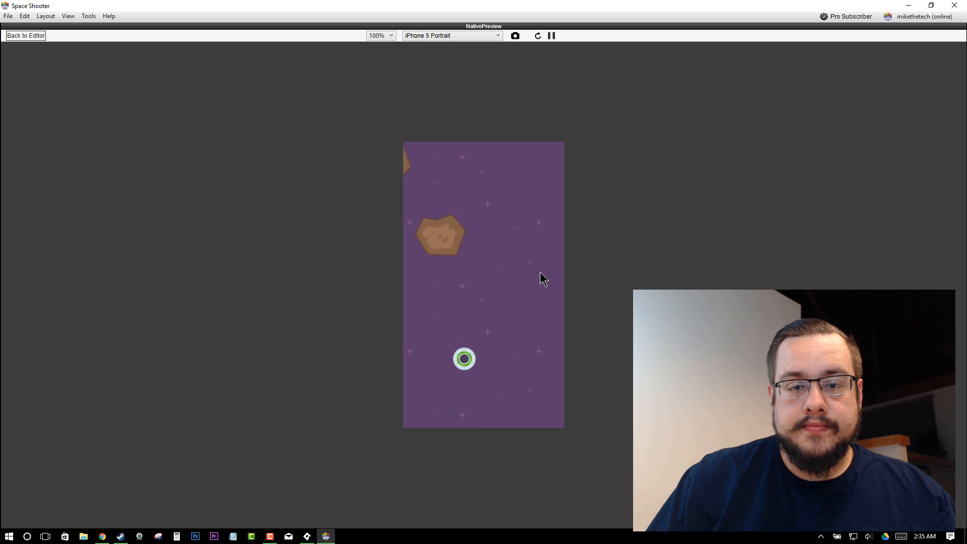
pyautogui.press('space')
pyautogui.press('space')
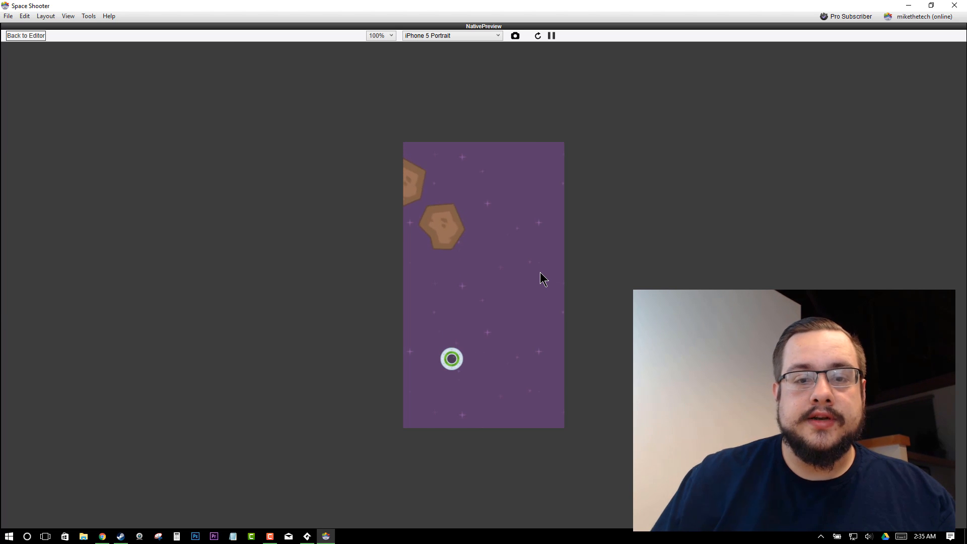
pyautogui.press('space')
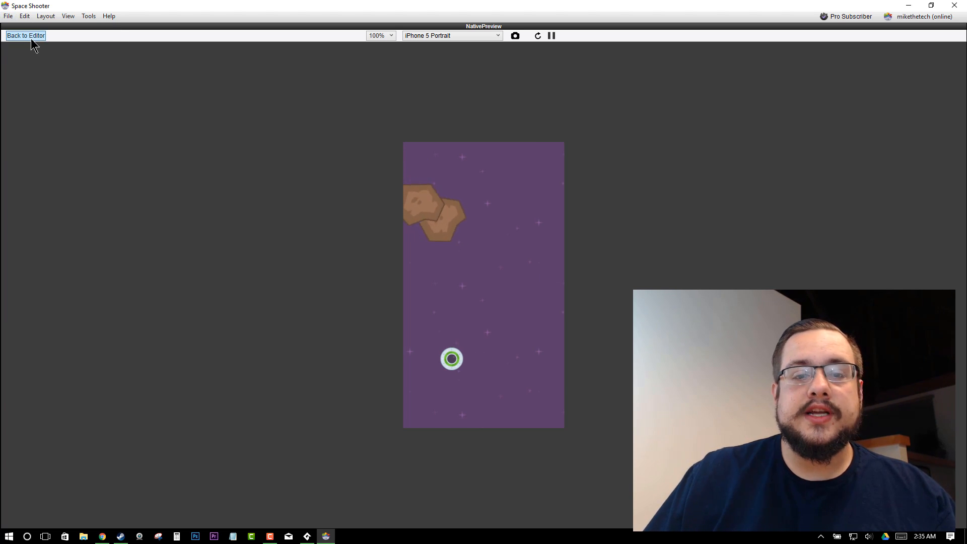
pyautogui.click(26, 35)
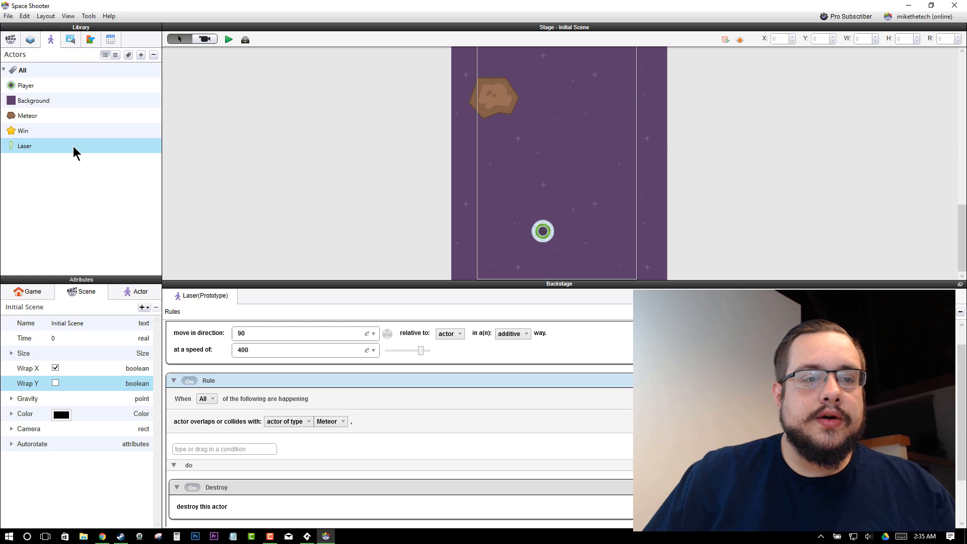
# Step: Add a second rule to the Meteor with an attribute condition that checks whether its own hp equals 0
pyautogui.click(61, 115)
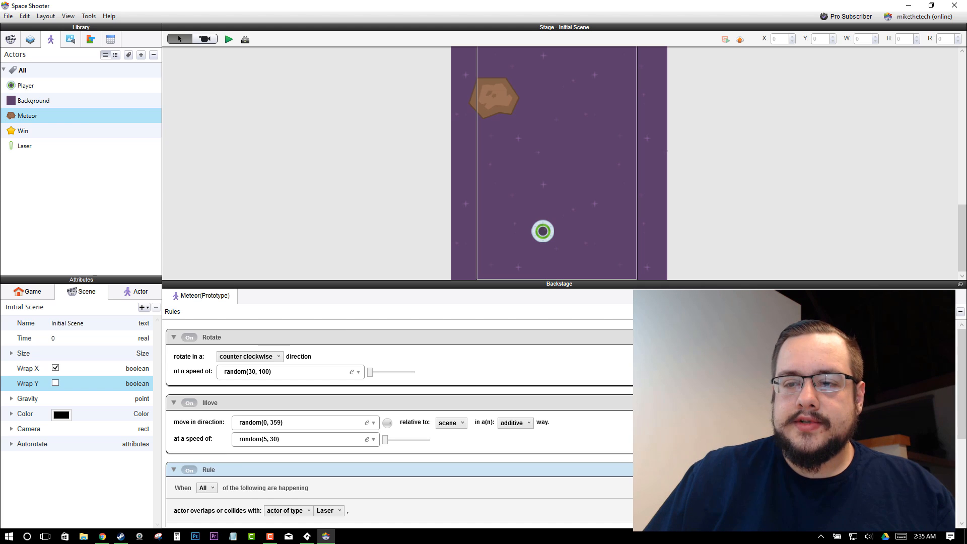
pyautogui.scroll(-5, 515, 378)
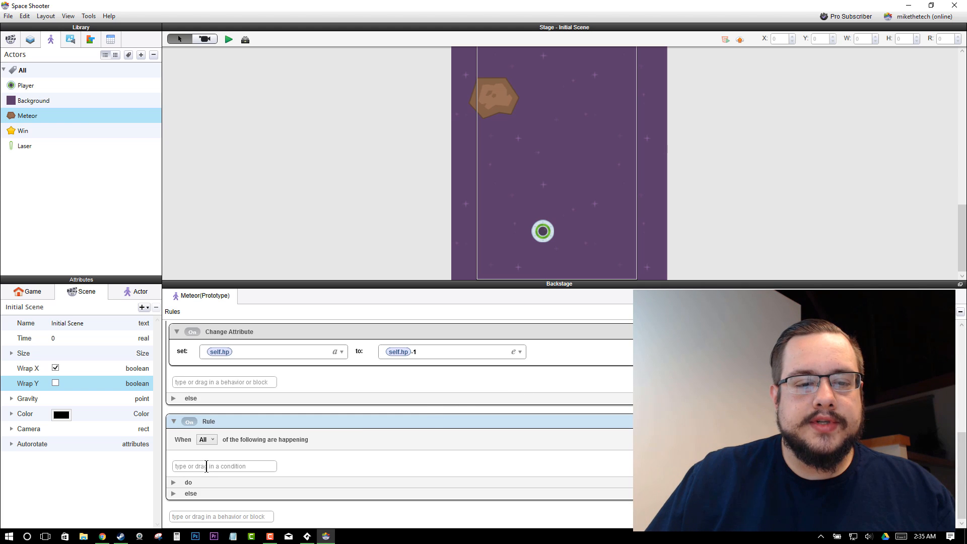
pyautogui.click(206, 466)
pyautogui.write('attribute')
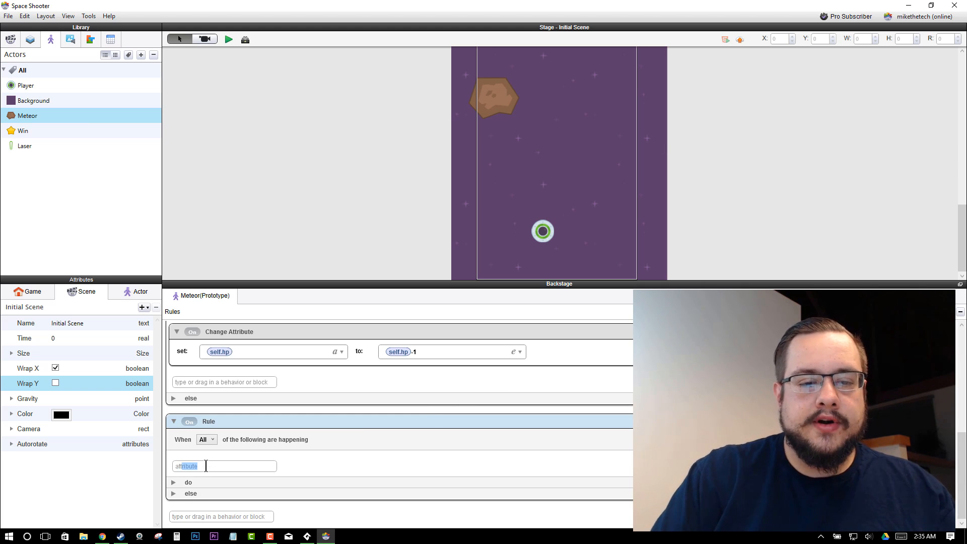
pyautogui.press('Return')
pyautogui.click(317, 463)
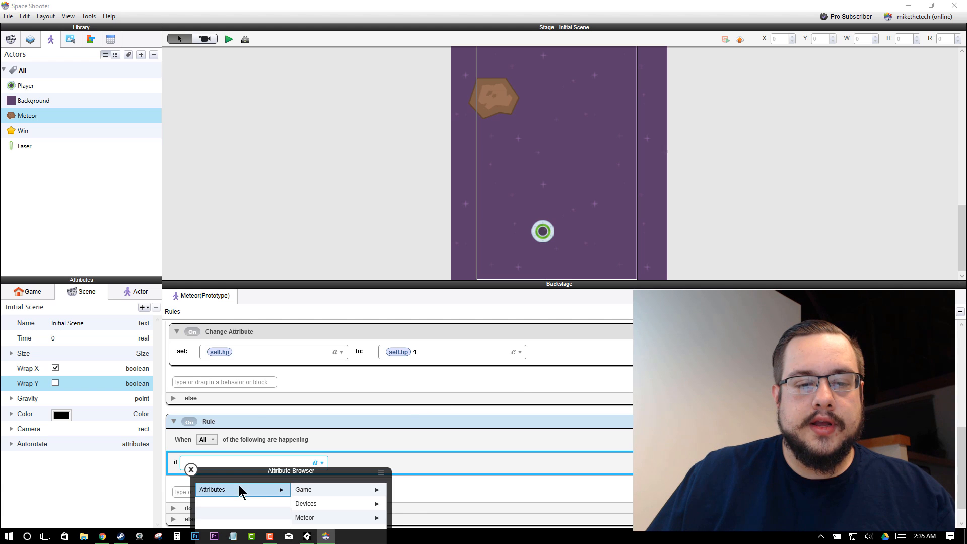
pyautogui.moveTo(319, 470); pyautogui.dragTo(368, 370)
pyautogui.click(370, 417)
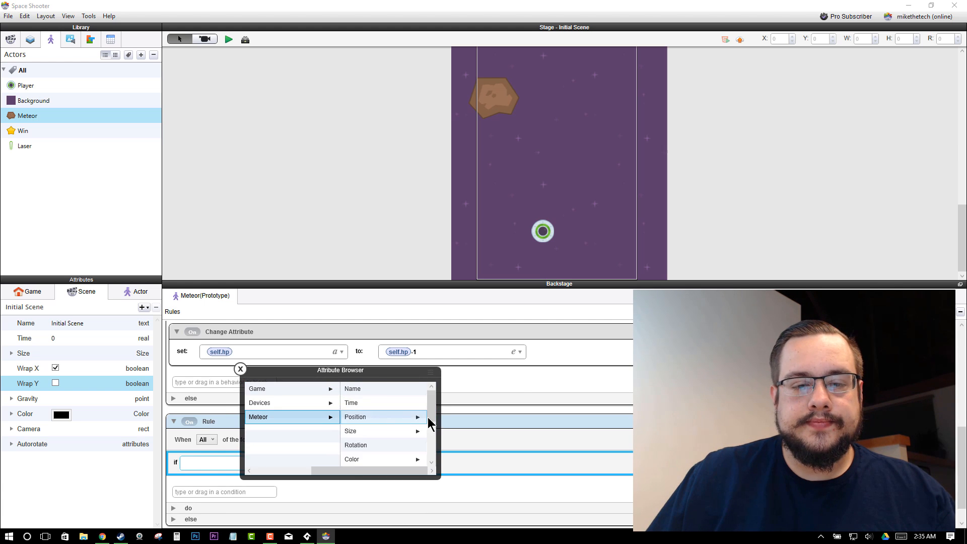
pyautogui.scroll(-3, 427, 421)
pyautogui.click(382, 421)
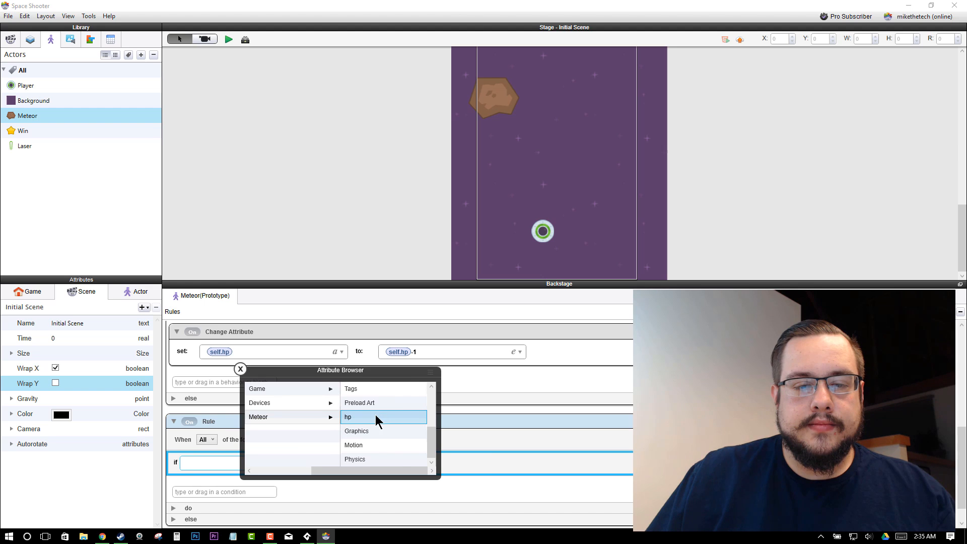
pyautogui.doubleClick(371, 417)
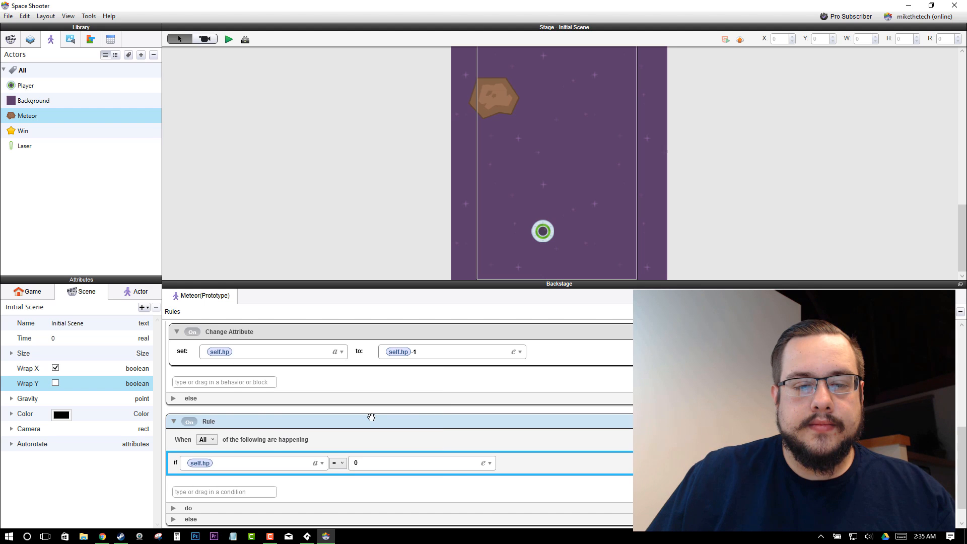
pyautogui.click(344, 468)
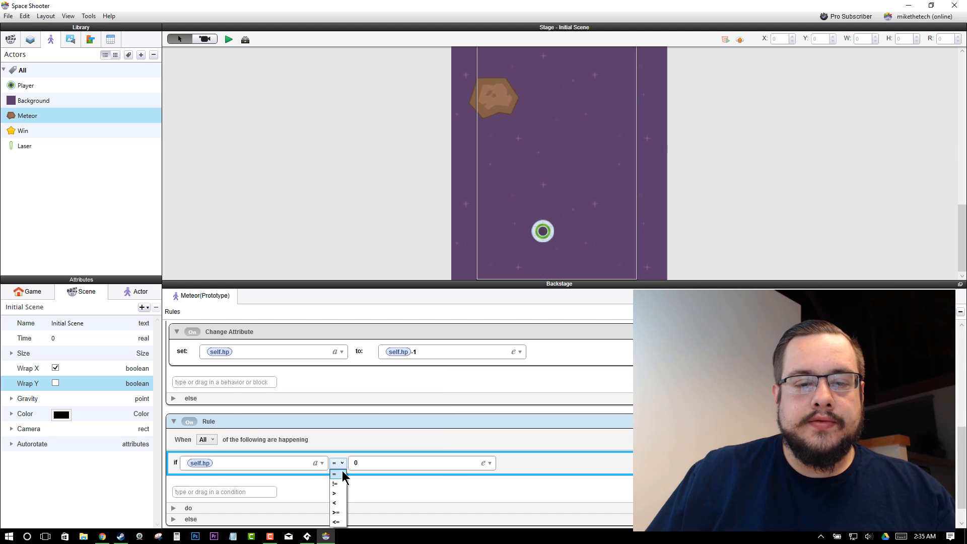
pyautogui.click(335, 522)
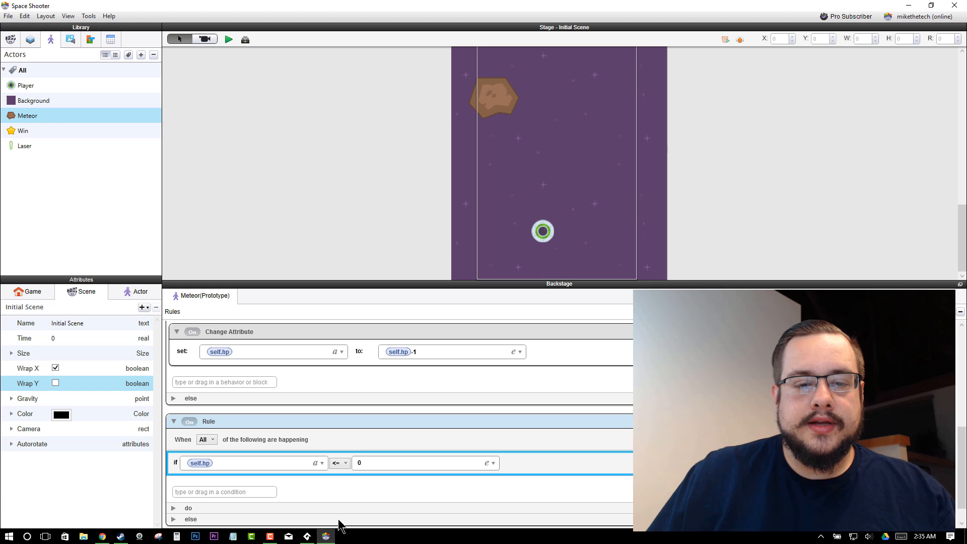
pyautogui.click(340, 468)
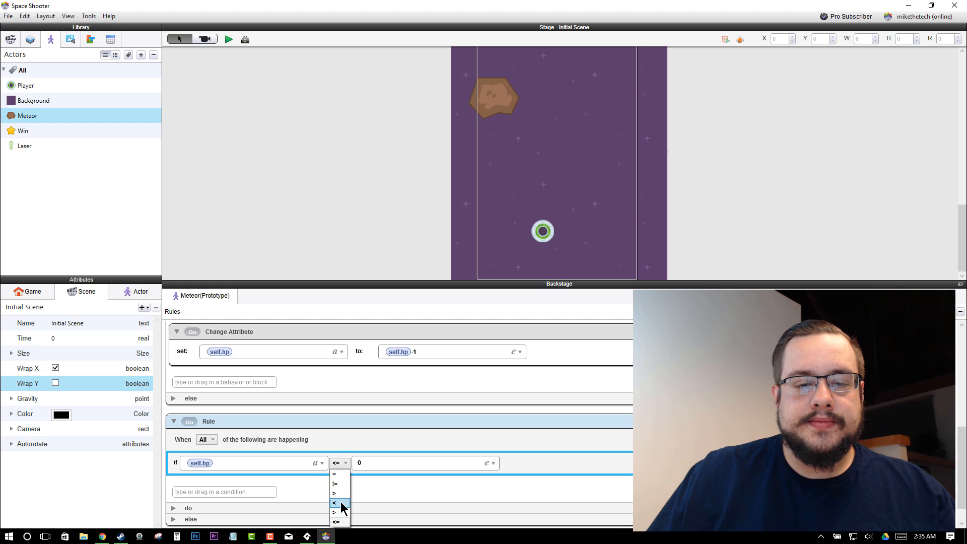
pyautogui.click(336, 474)
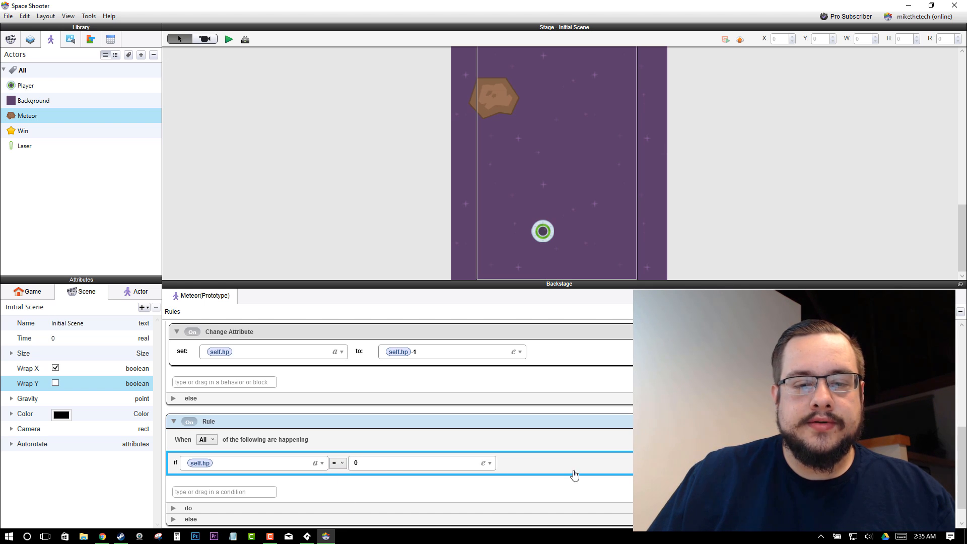
# Step: Add a Destroy behavior to the do section of the Meteor's rule for hp equal to 0
pyautogui.scroll(-1, 574, 475)
pyautogui.click(174, 482)
pyautogui.click(215, 503)
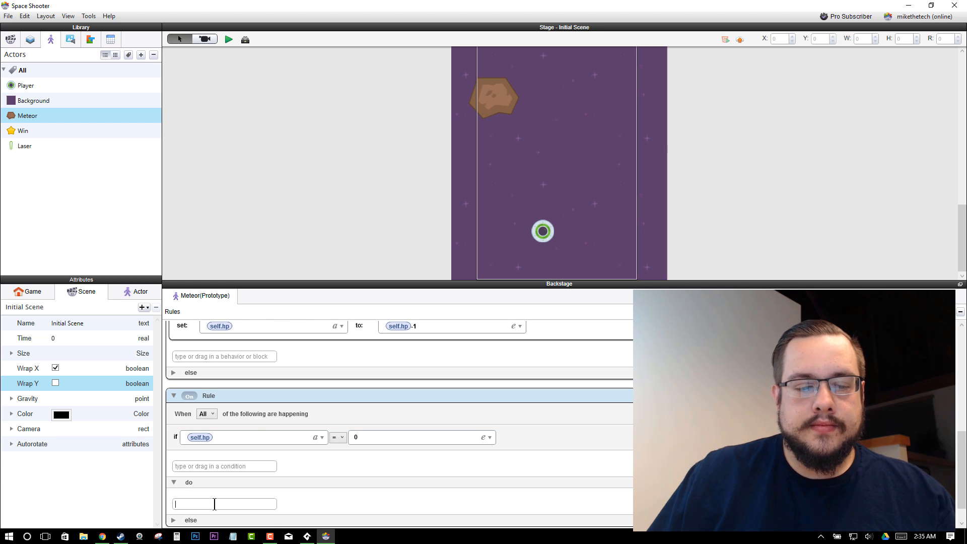
pyautogui.write('destr')
pyautogui.press('Return')
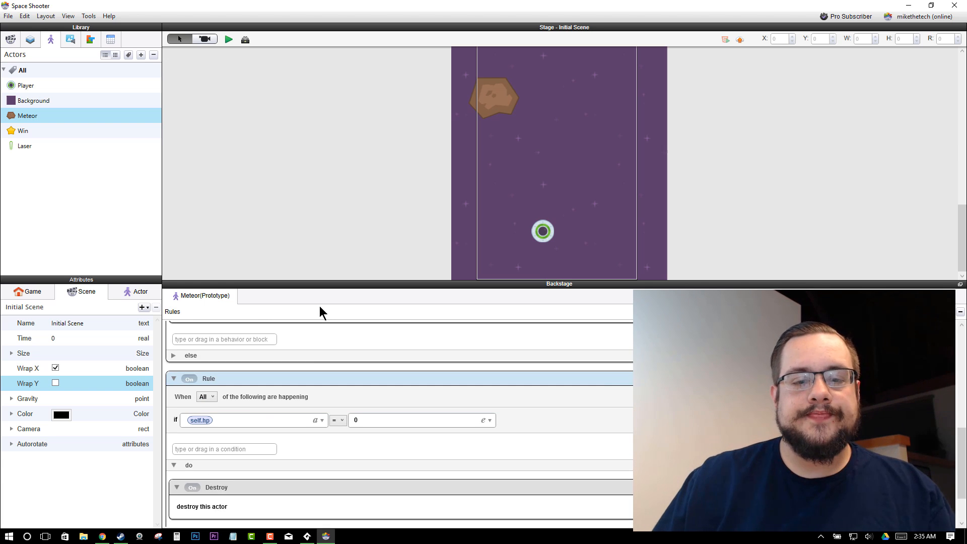
# Step: Preview the game and steer the ship up and to the left while firing lasers at the first meteor
pyautogui.click(228, 40)
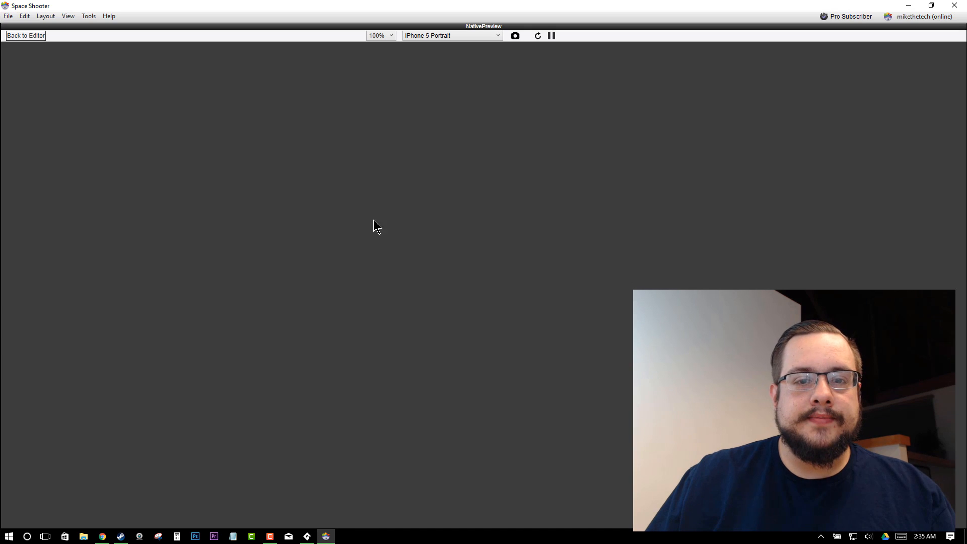
pyautogui.press('Left')
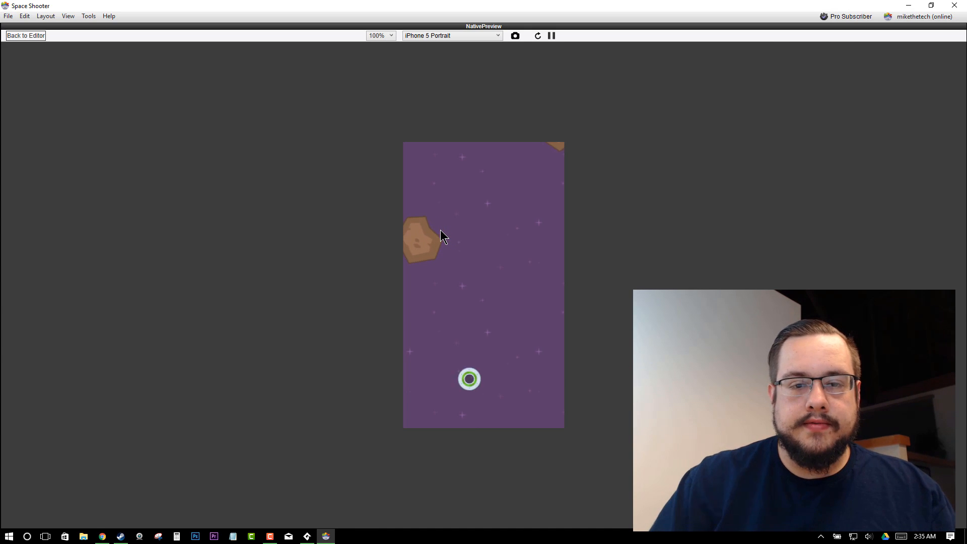
pyautogui.press('Up')
pyautogui.press('space')
pyautogui.press('space')
pyautogui.press('space')
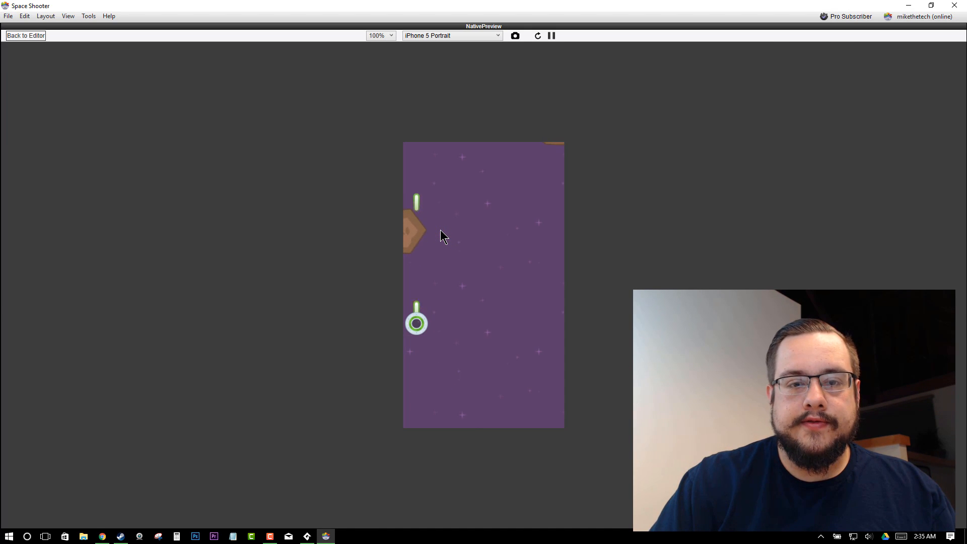
pyautogui.press('Right')
pyautogui.press('Up')
pyautogui.press('Left')
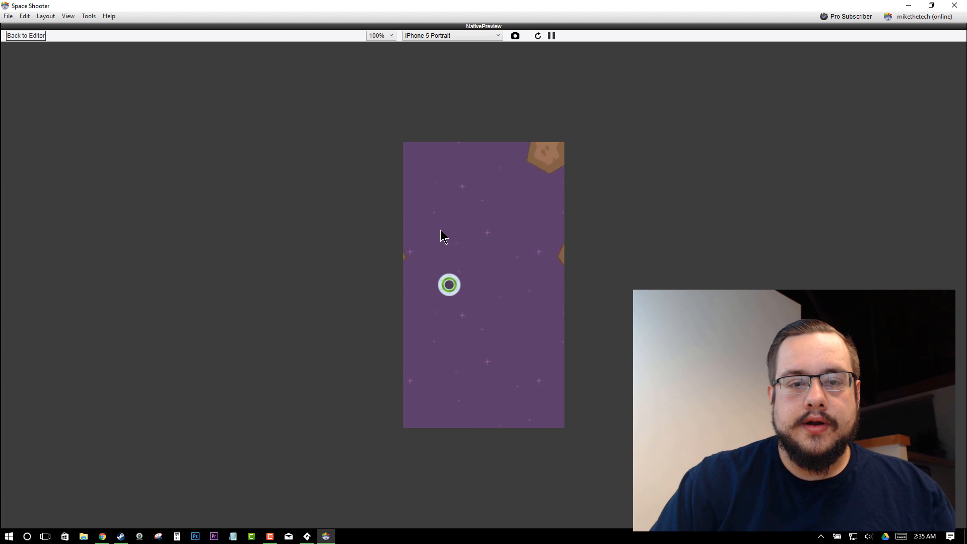
# Step: Steer the ship to the right beneath the next meteors and fire several lasers at them
pyautogui.press('Down')
pyautogui.press('Right')
pyautogui.press('Right')
pyautogui.press('Down')
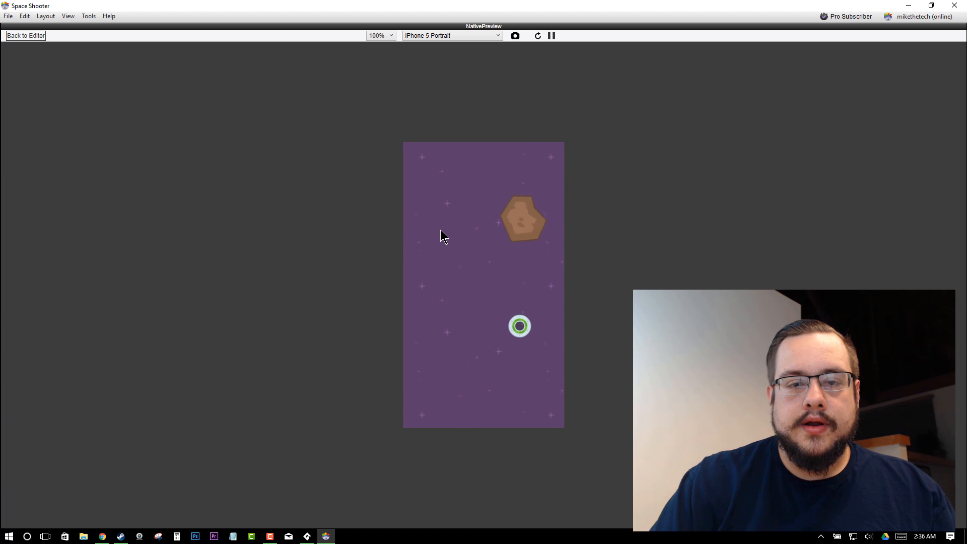
pyautogui.press('space')
pyautogui.press('space')
pyautogui.press('Up')
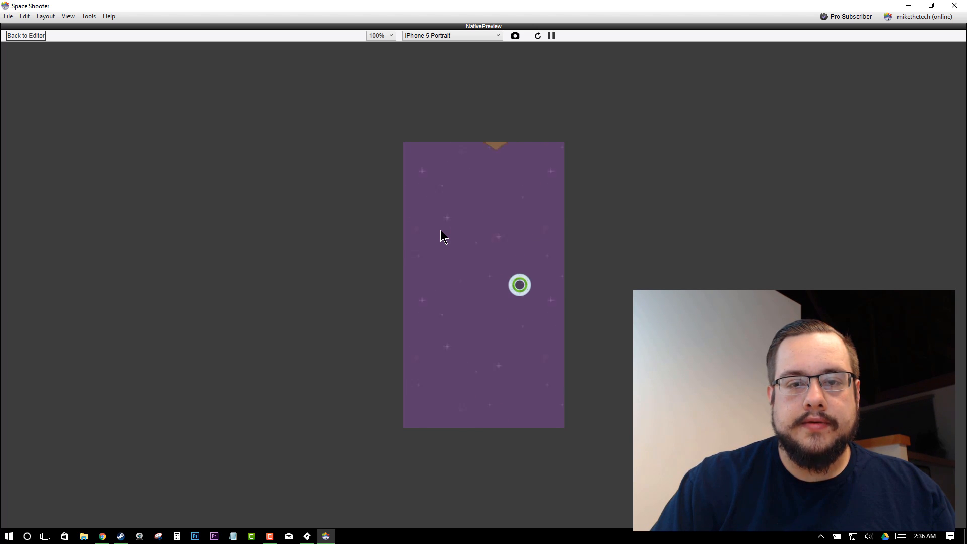
pyautogui.press('space')
pyautogui.press('space')
pyautogui.press('space')
pyautogui.press('space')
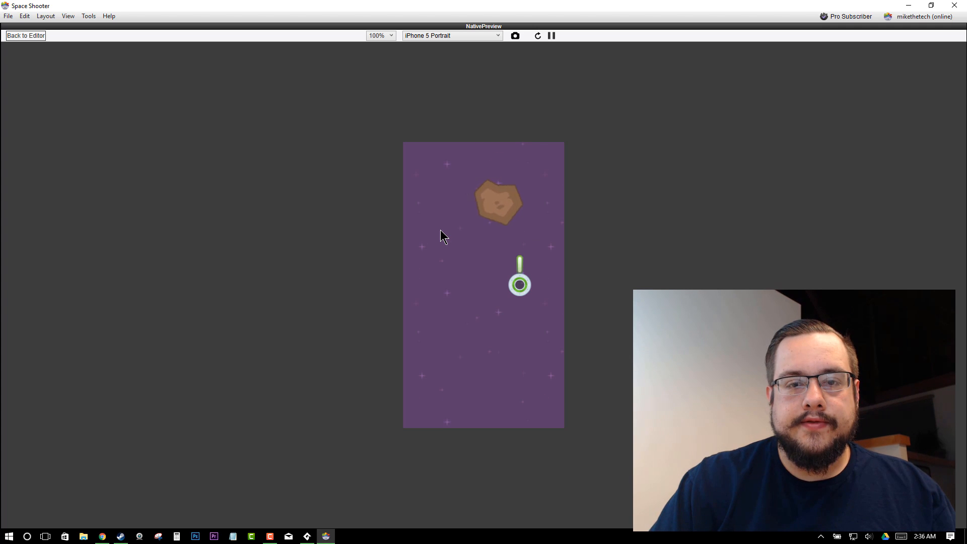
# Step: Test the meteors' destruction by moving the ship sideways and firing repeated lasers at the group of meteors ahead
pyautogui.press('Left')
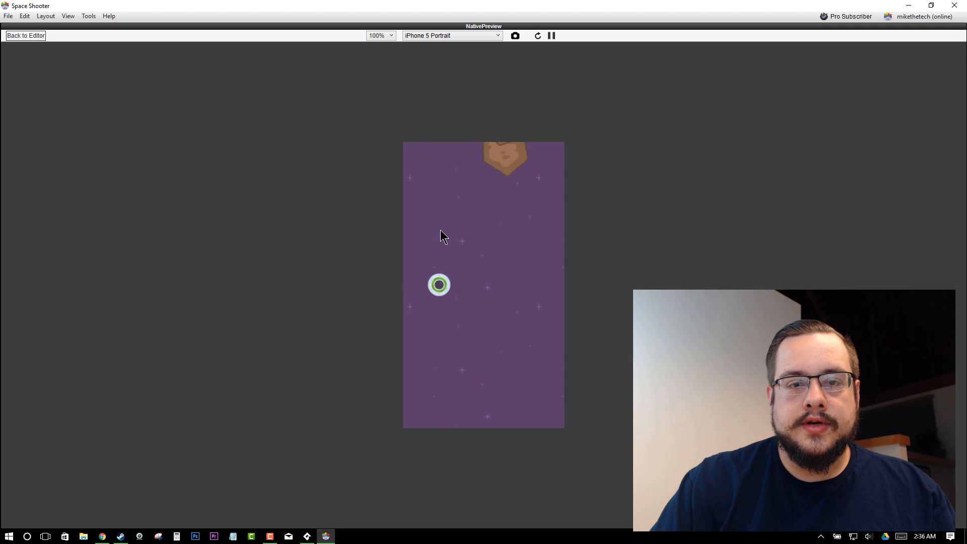
pyautogui.press('Right')
pyautogui.press('space')
pyautogui.press('space')
pyautogui.press('Left')
pyautogui.press('space')
pyautogui.press('space')
pyautogui.press('space')
pyautogui.press('space')
pyautogui.press('Right')
pyautogui.press('Left')
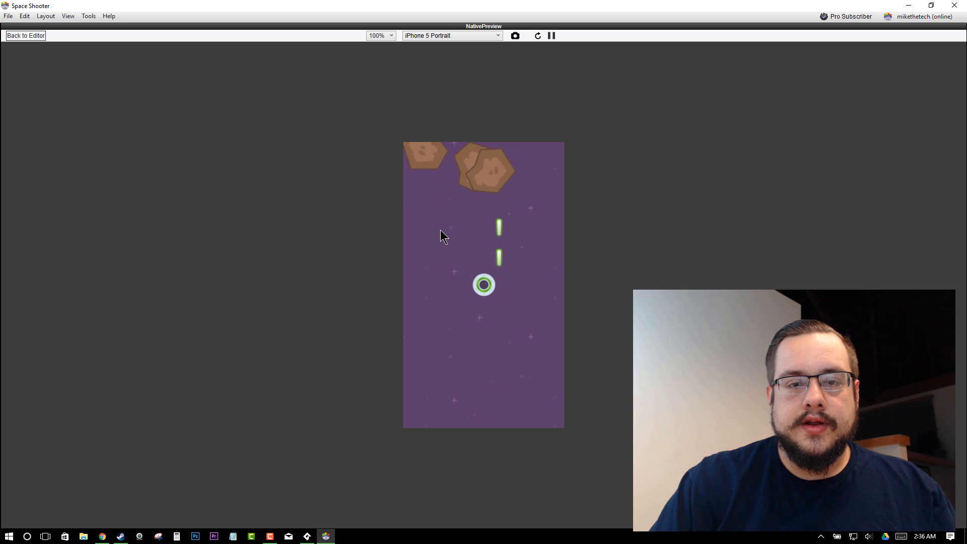
pyautogui.press('Right')
pyautogui.press('Right')
pyautogui.press('space')
pyautogui.press('space')
pyautogui.press('space')
pyautogui.press('space')
pyautogui.press('space')
pyautogui.press('space')
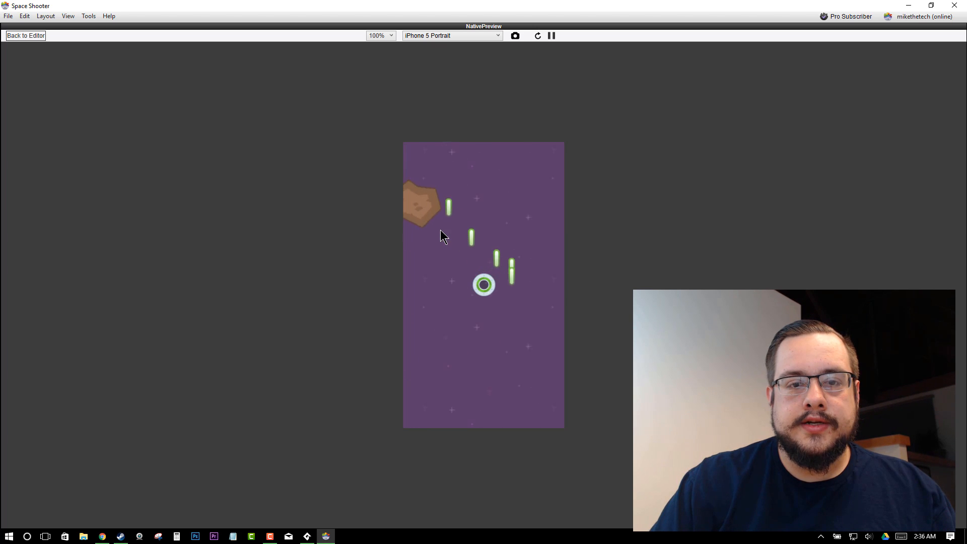
pyautogui.press('Left')
pyautogui.press('Right')
pyautogui.press('Right')
pyautogui.press('space')
pyautogui.press('space')
pyautogui.press('space')
pyautogui.press('space')
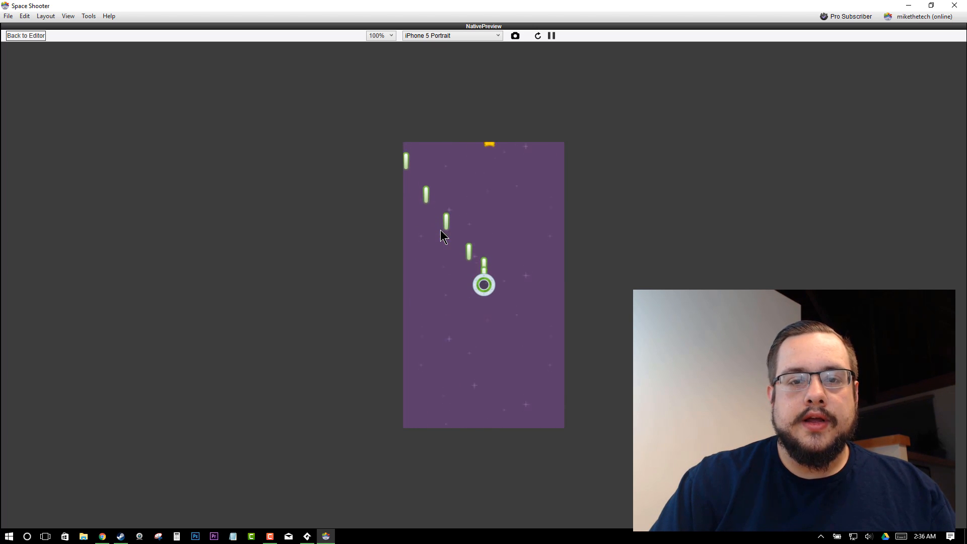
# Step: Fly the ship up and down and sideways near the star to test movement at the end of the level
pyautogui.press('Up')
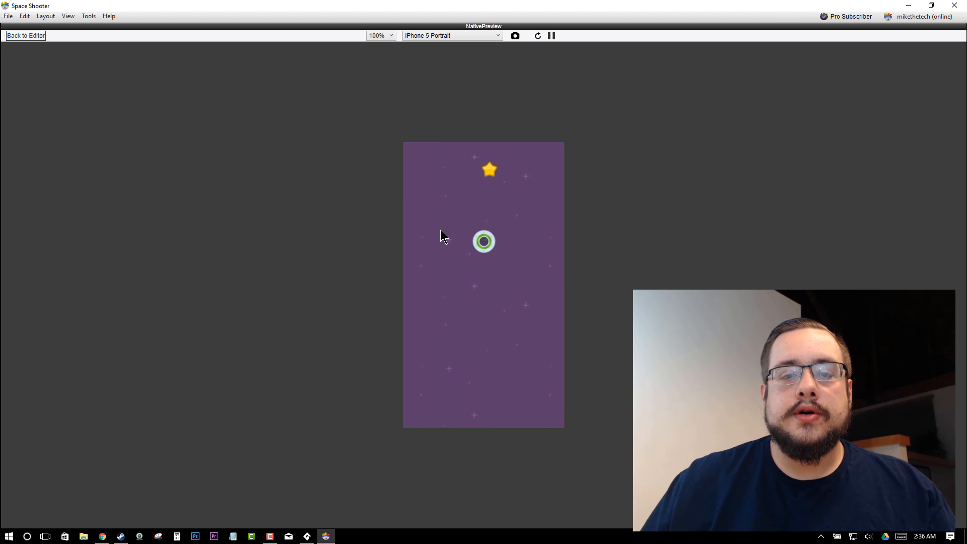
pyautogui.press('Down')
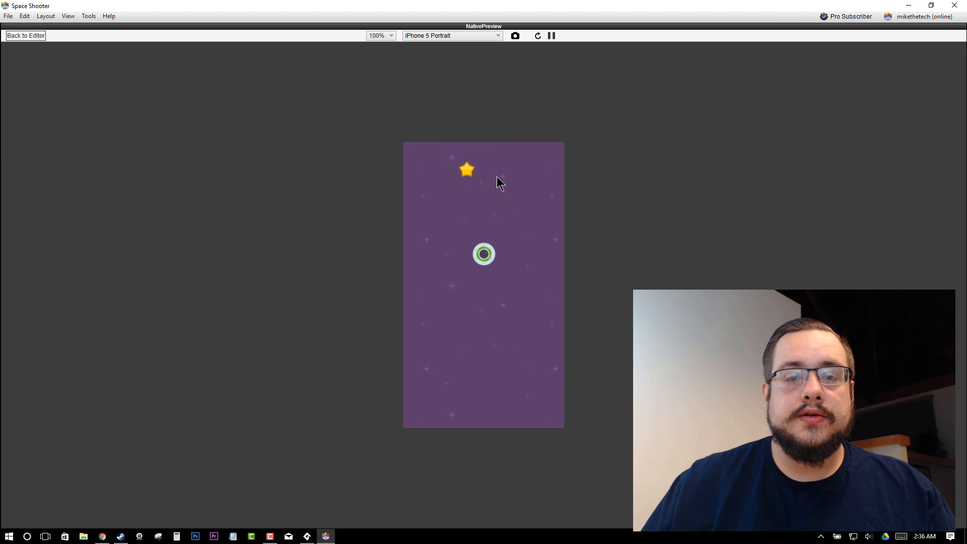
pyautogui.press('Left')
pyautogui.press('Right')
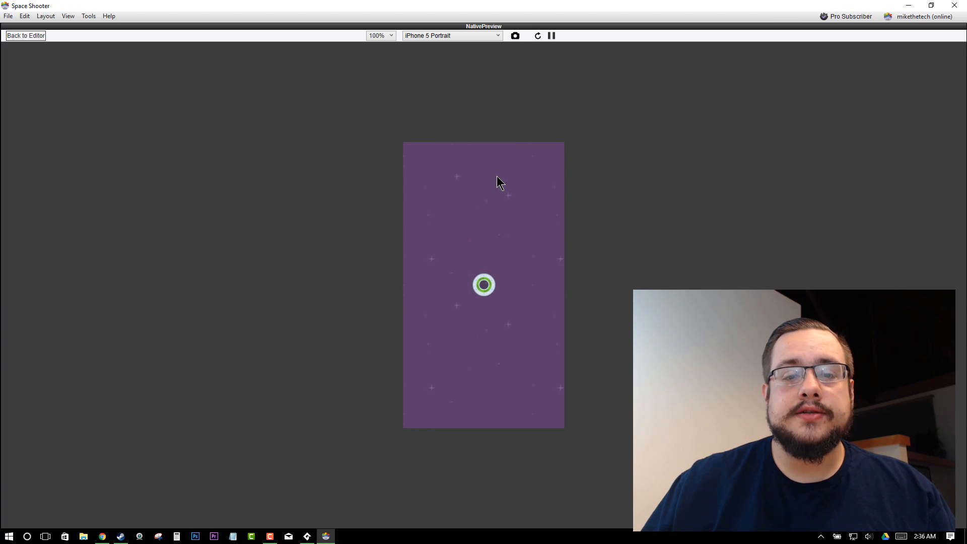
pyautogui.press('Up')
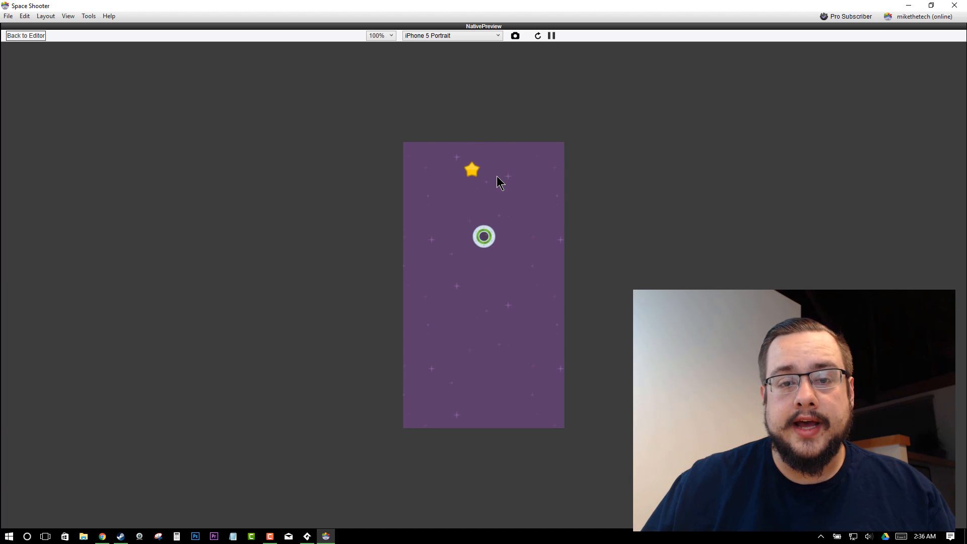
# Step: Back the ship away from the star and fire repeated lasers past it while moving from side to side
pyautogui.press('Down')
pyautogui.press('space')
pyautogui.press('space')
pyautogui.press('space')
pyautogui.press('space')
pyautogui.press('space')
pyautogui.press('space')
pyautogui.press('space')
pyautogui.press('space')
pyautogui.press('space')
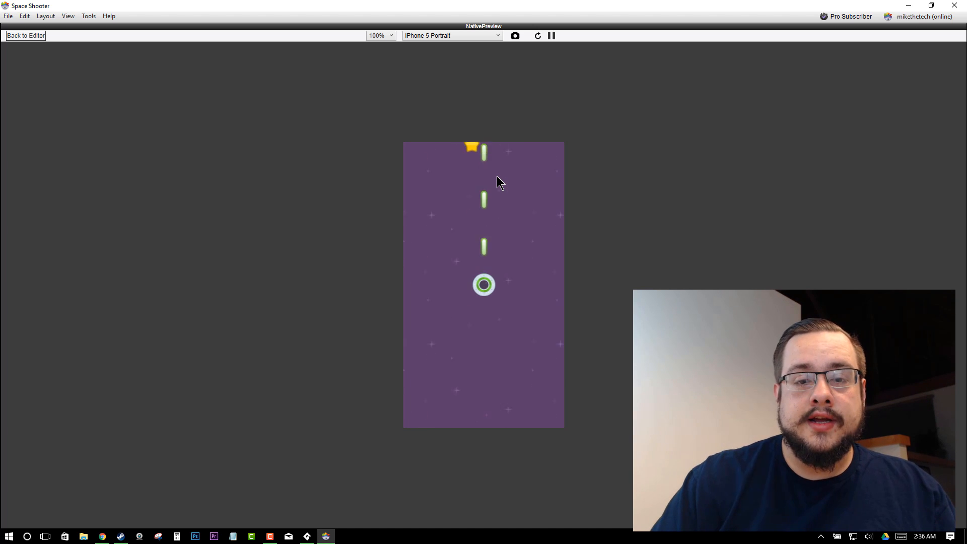
pyautogui.press('Left')
pyautogui.press('Right')
pyautogui.press('Right')
pyautogui.press('space')
pyautogui.press('space')
pyautogui.press('space')
pyautogui.press('space')
pyautogui.press('space')
pyautogui.press('Up')
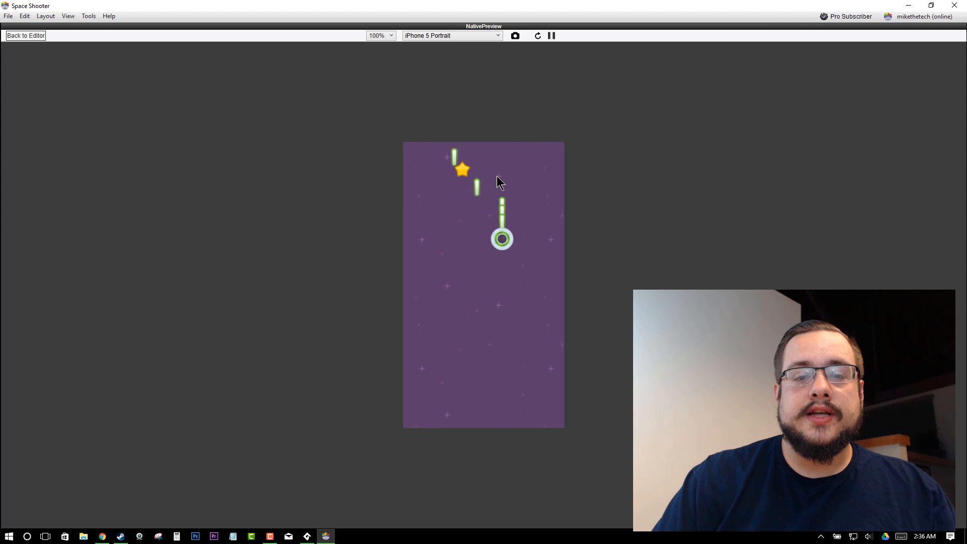
pyautogui.press('Left')
pyautogui.press('Down')
pyautogui.press('Left')
pyautogui.press('Left')
pyautogui.press('space')
pyautogui.press('space')
pyautogui.press('space')
pyautogui.press('space')
pyautogui.press('space')
pyautogui.press('space')
pyautogui.press('space')
pyautogui.press('Right')
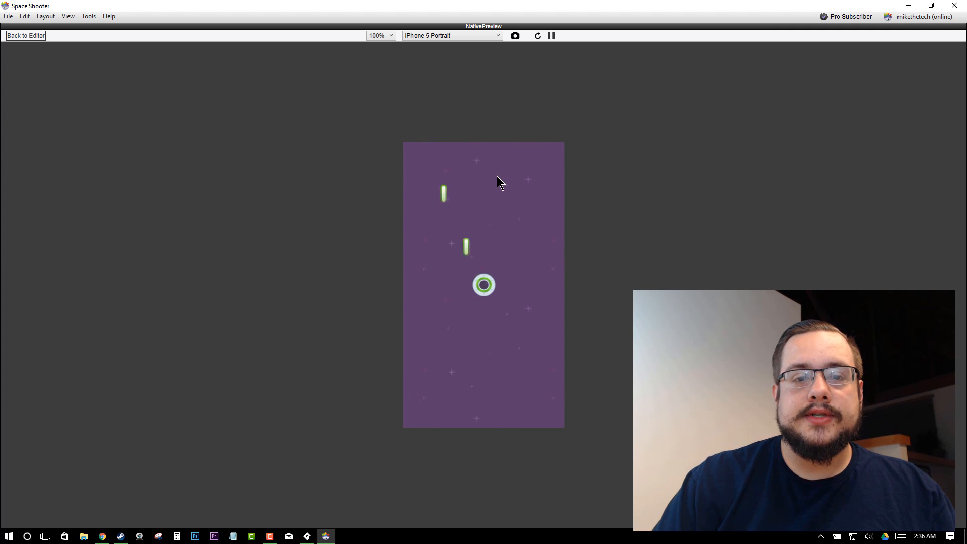
pyautogui.press('Left')
pyautogui.press('Left')
pyautogui.press('space')
pyautogui.press('Right')
pyautogui.press('space')
pyautogui.press('space')
pyautogui.press('space')
pyautogui.press('space')
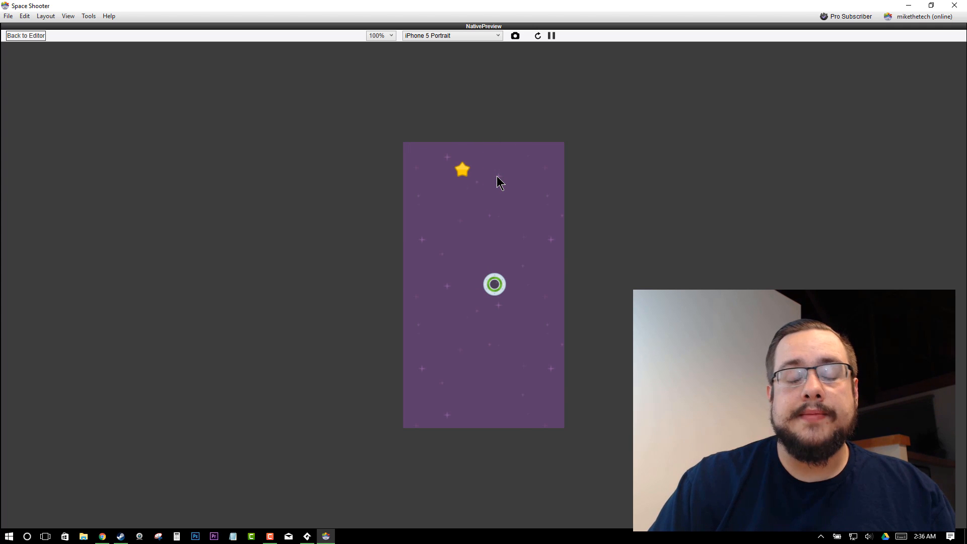
pyautogui.press('Left')
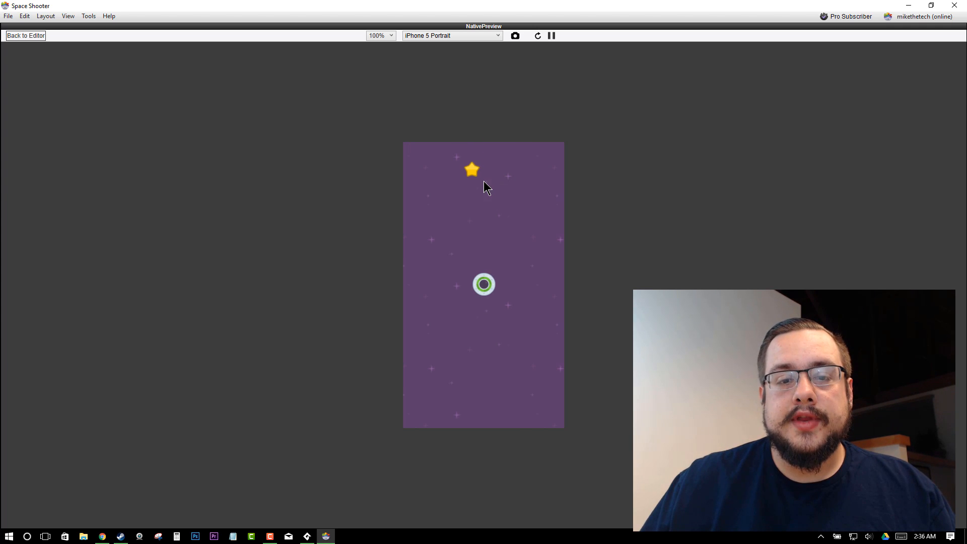